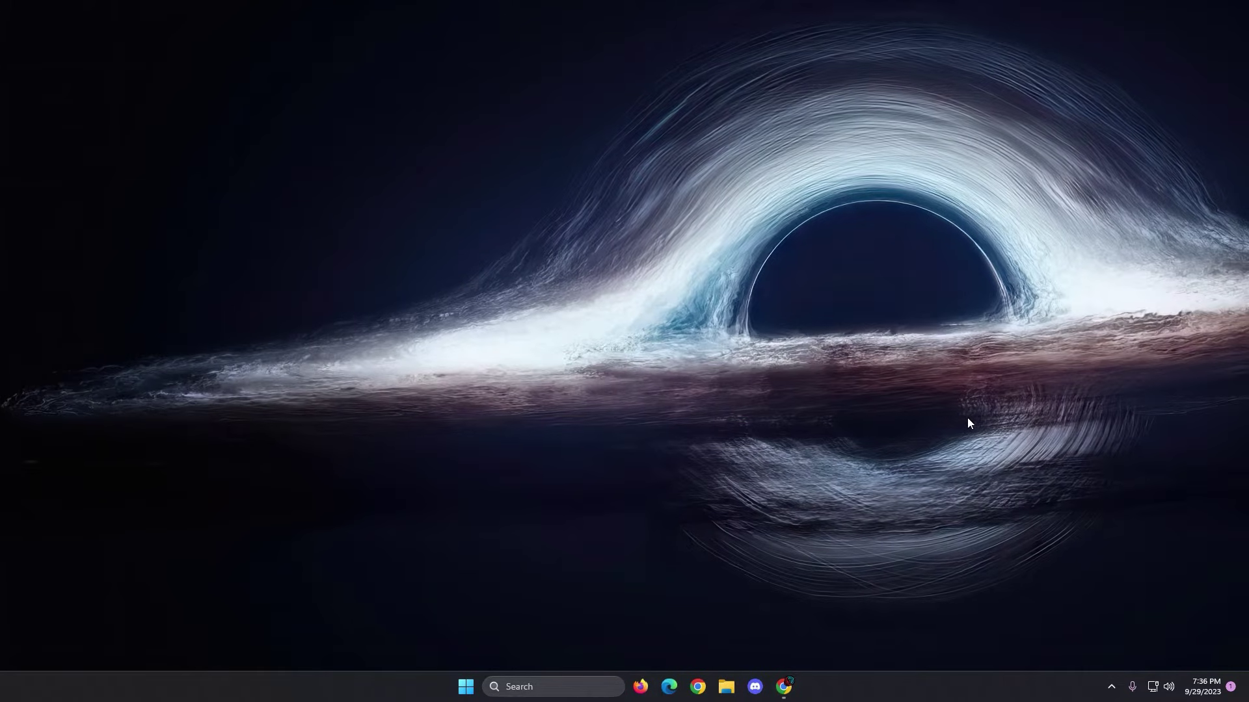
# Download the OpenIV 4.1 installer and keep ovisetup (1).exe despite Chrome's dangerous-file warning
pyautogui.click(784, 687)
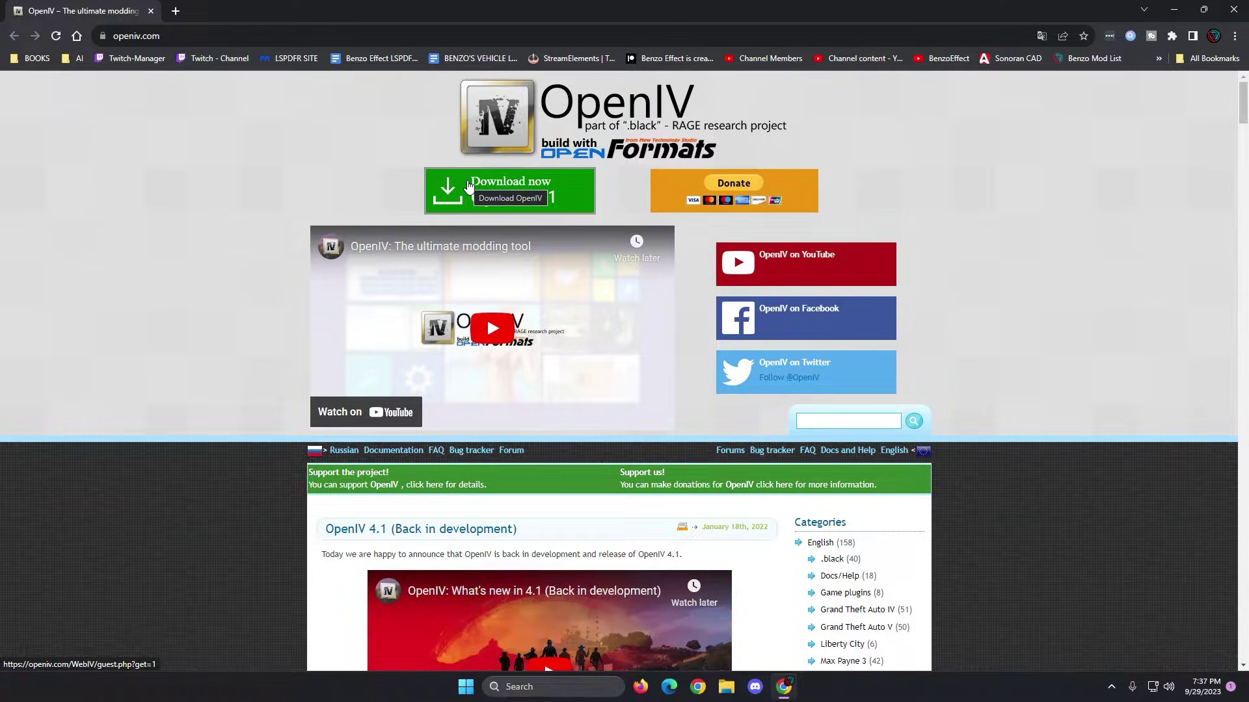
pyautogui.click(468, 186)
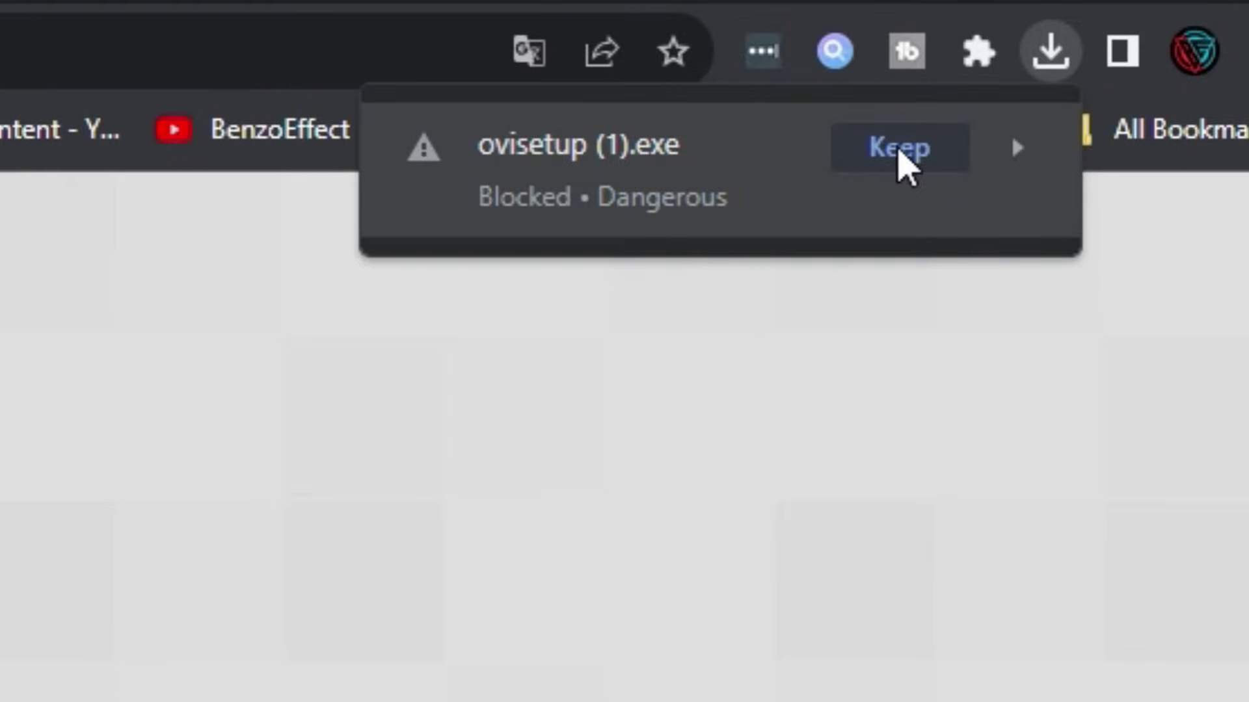
pyautogui.click(898, 151)
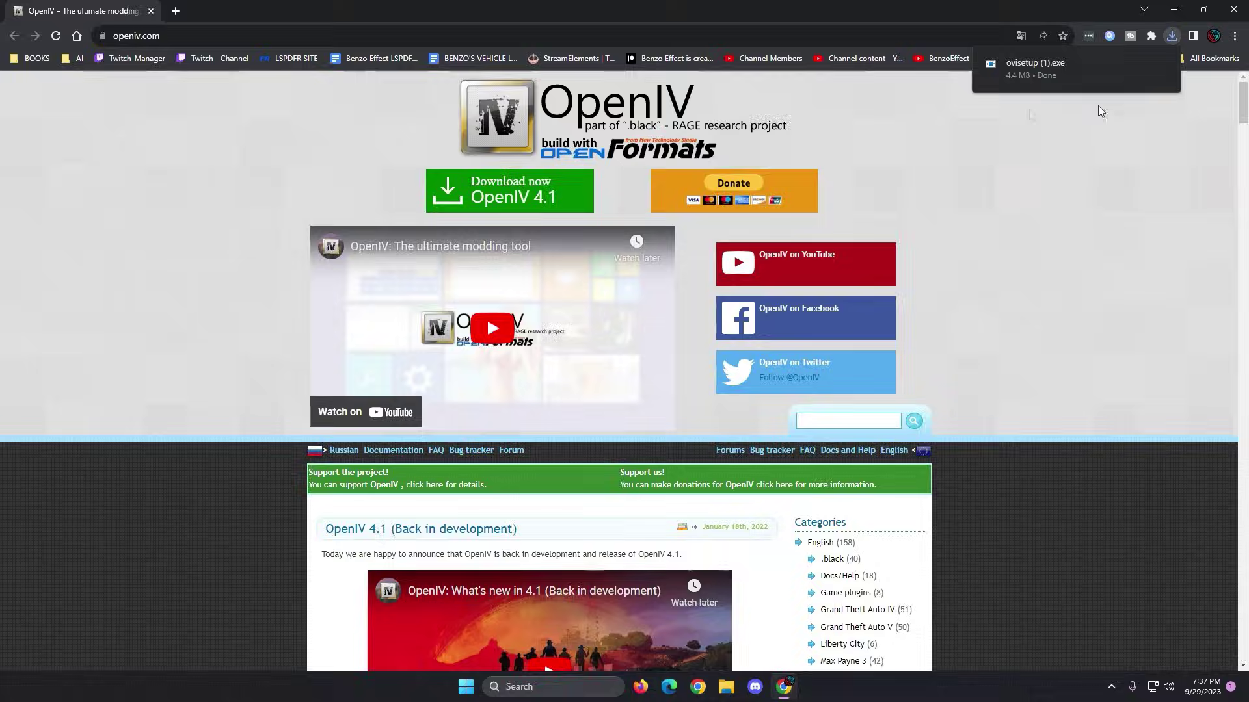
# Install OpenIV in English, accepting the license and the 20.4 Mb download, then close the installer
pyautogui.click(1037, 70)
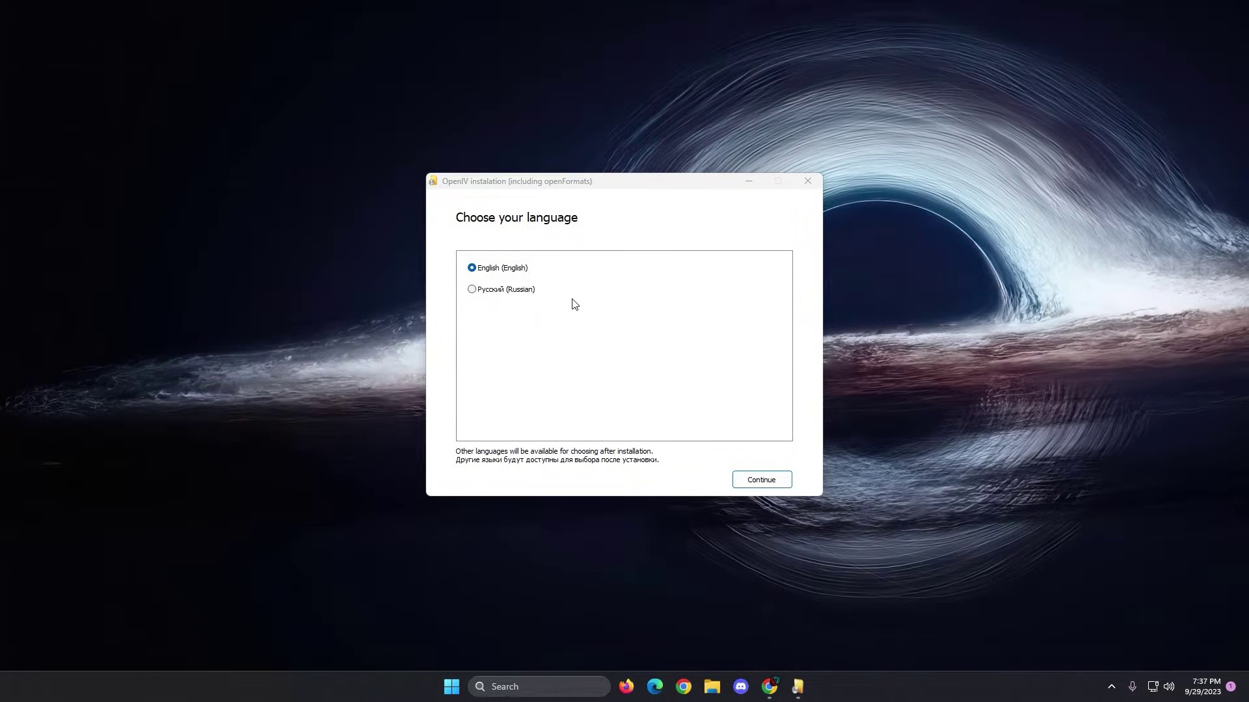
pyautogui.click(762, 481)
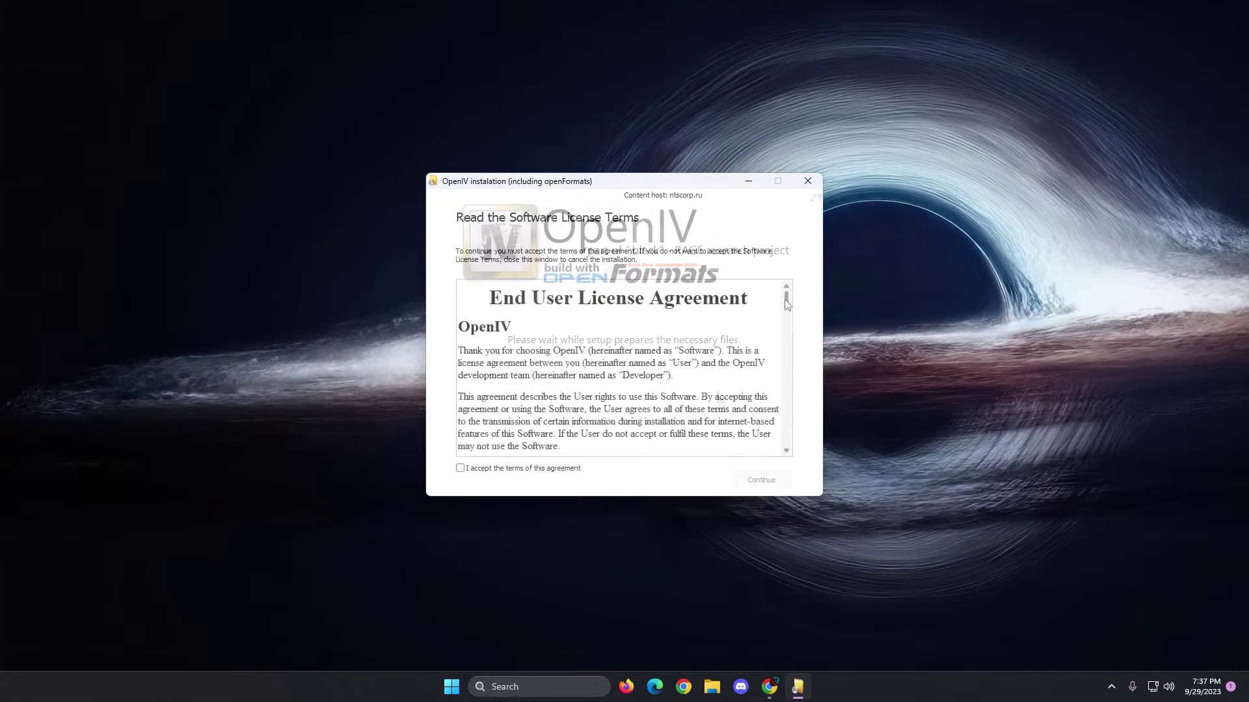
pyautogui.moveTo(785, 299); pyautogui.dragTo(761, 460)
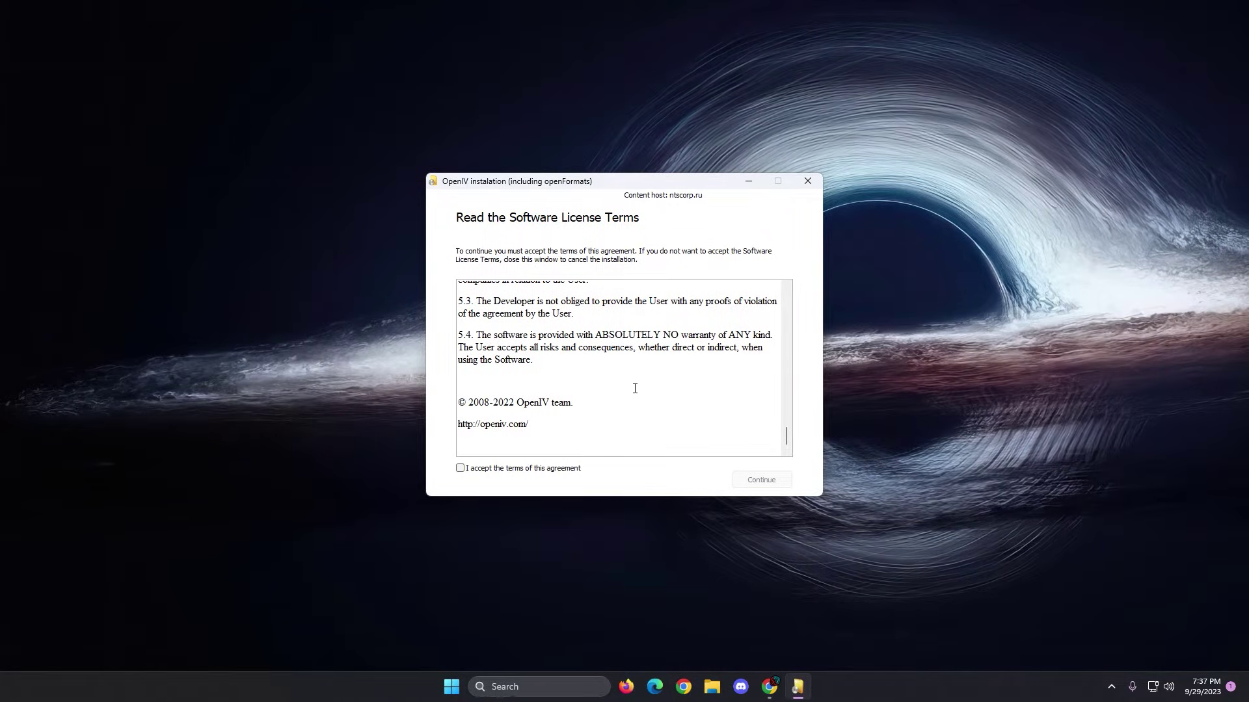
pyautogui.click(460, 468)
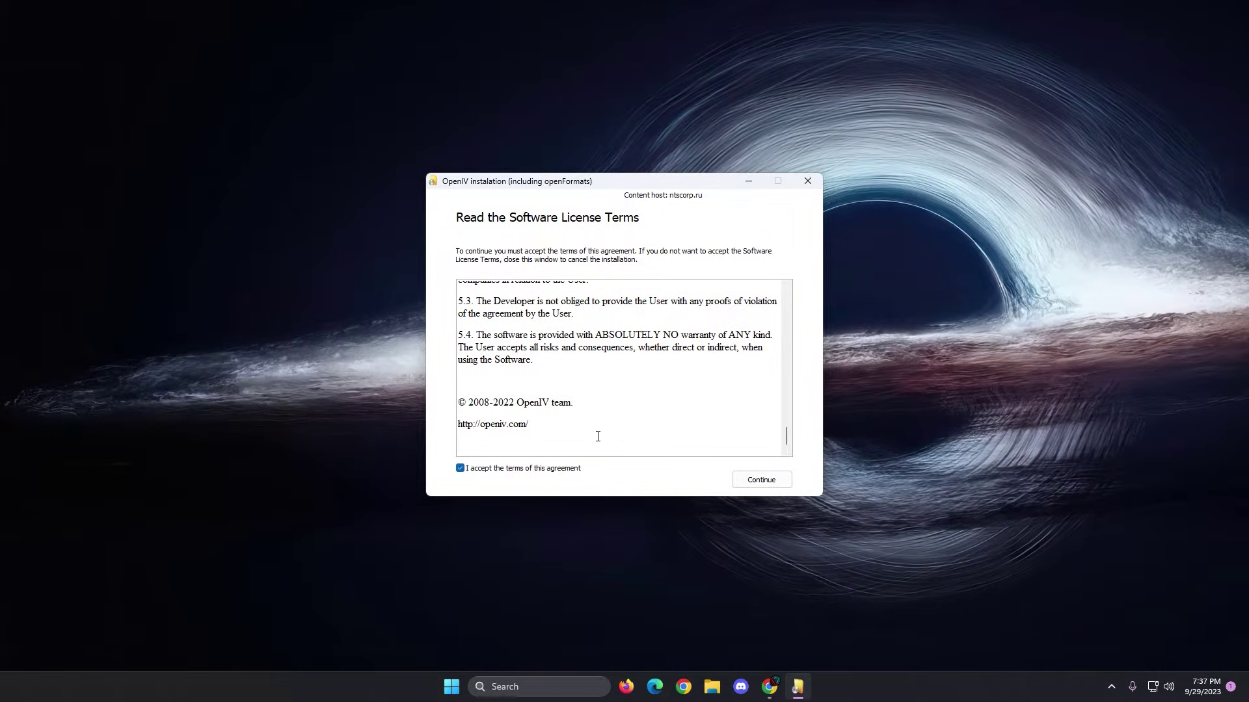
pyautogui.click(768, 487)
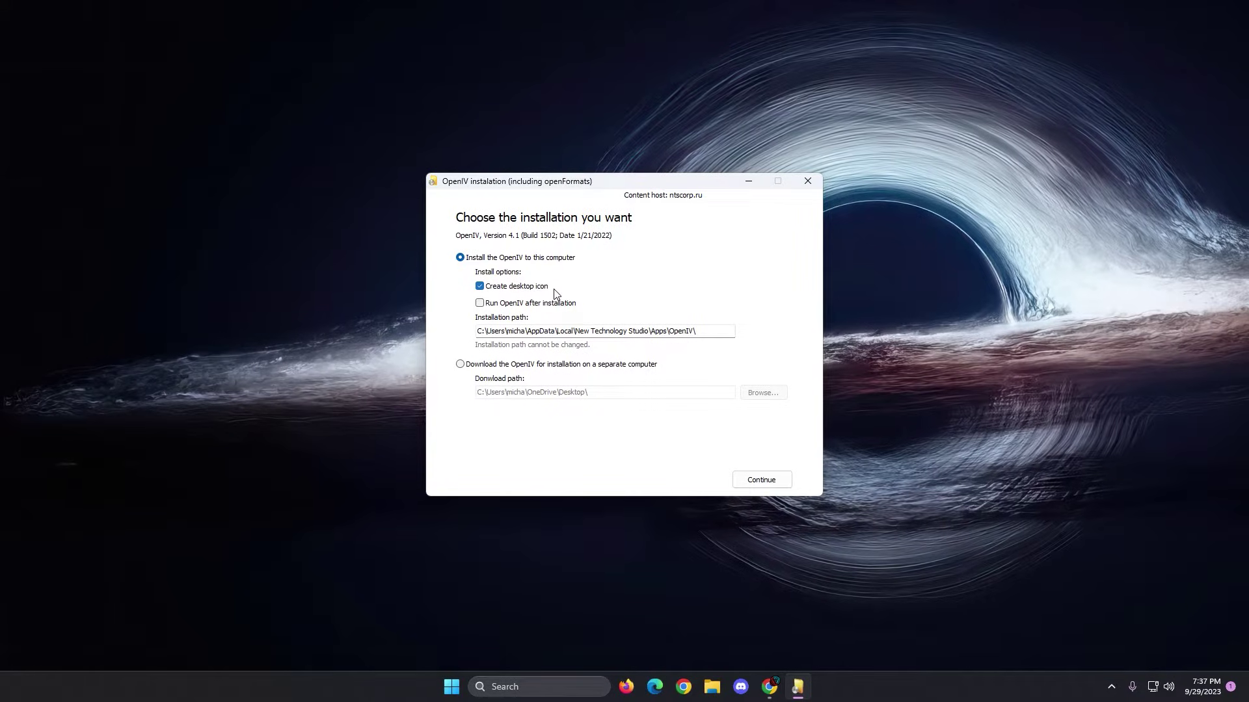
pyautogui.click(756, 477)
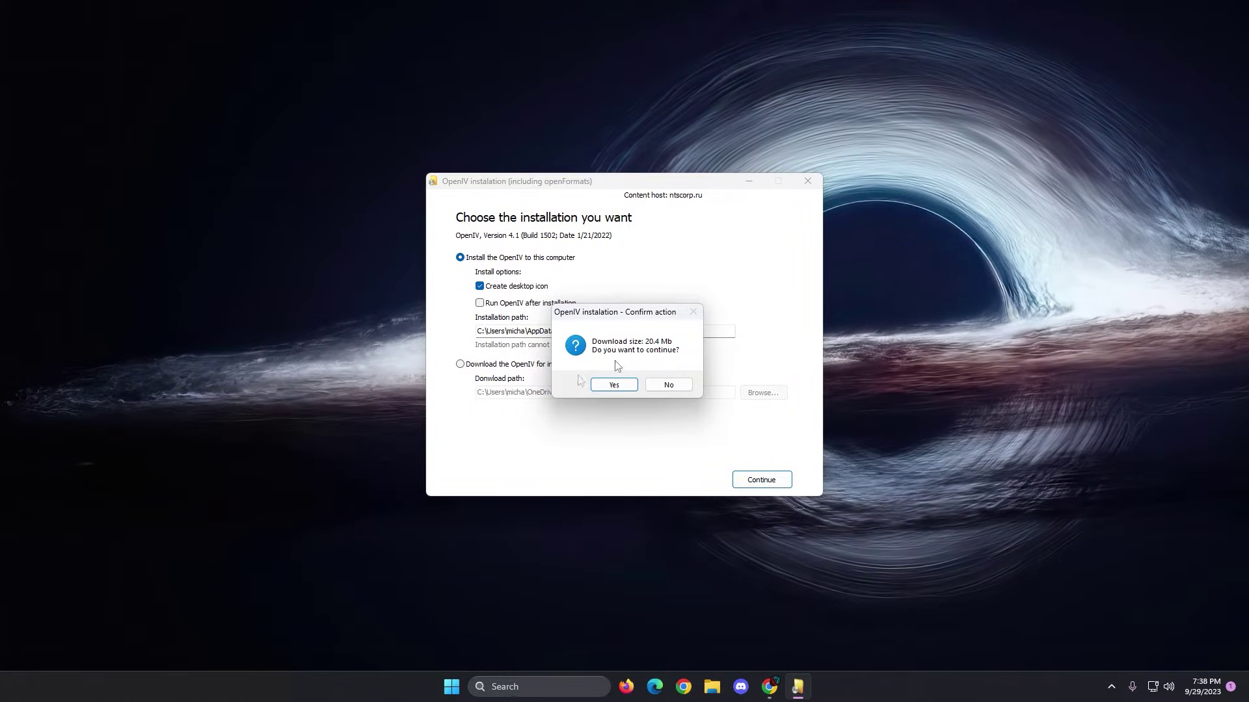
pyautogui.click(614, 384)
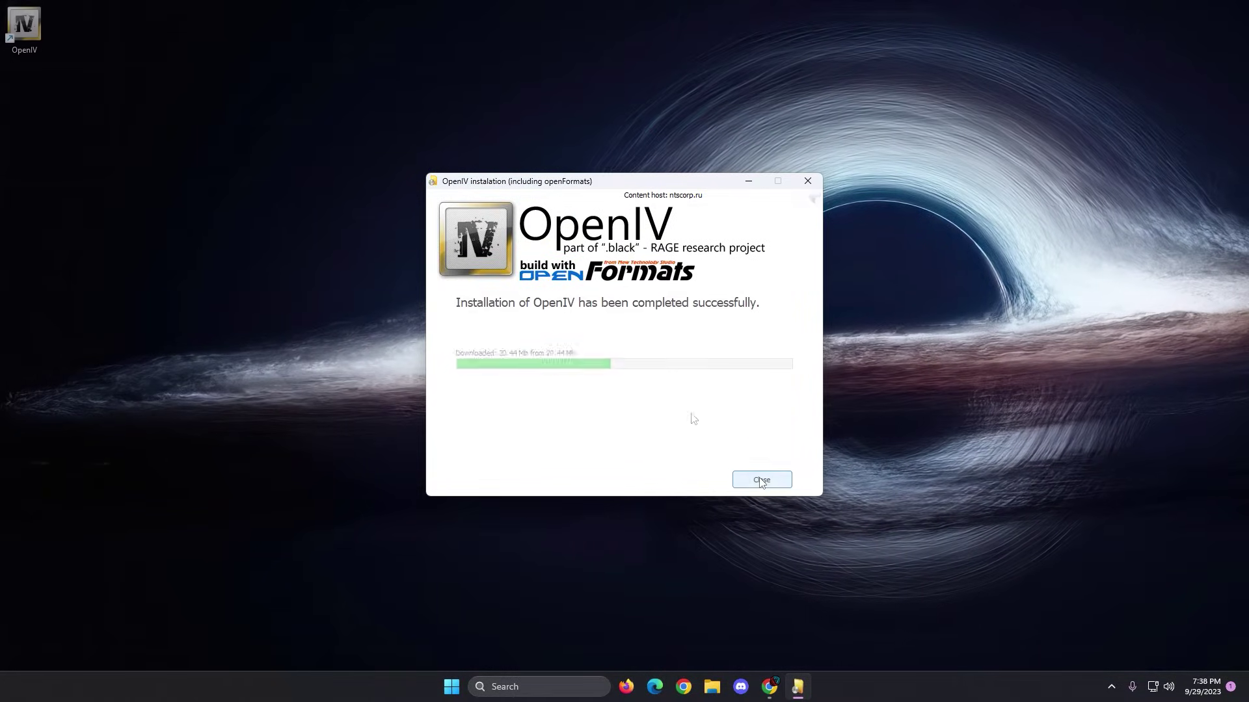
pyautogui.click(761, 481)
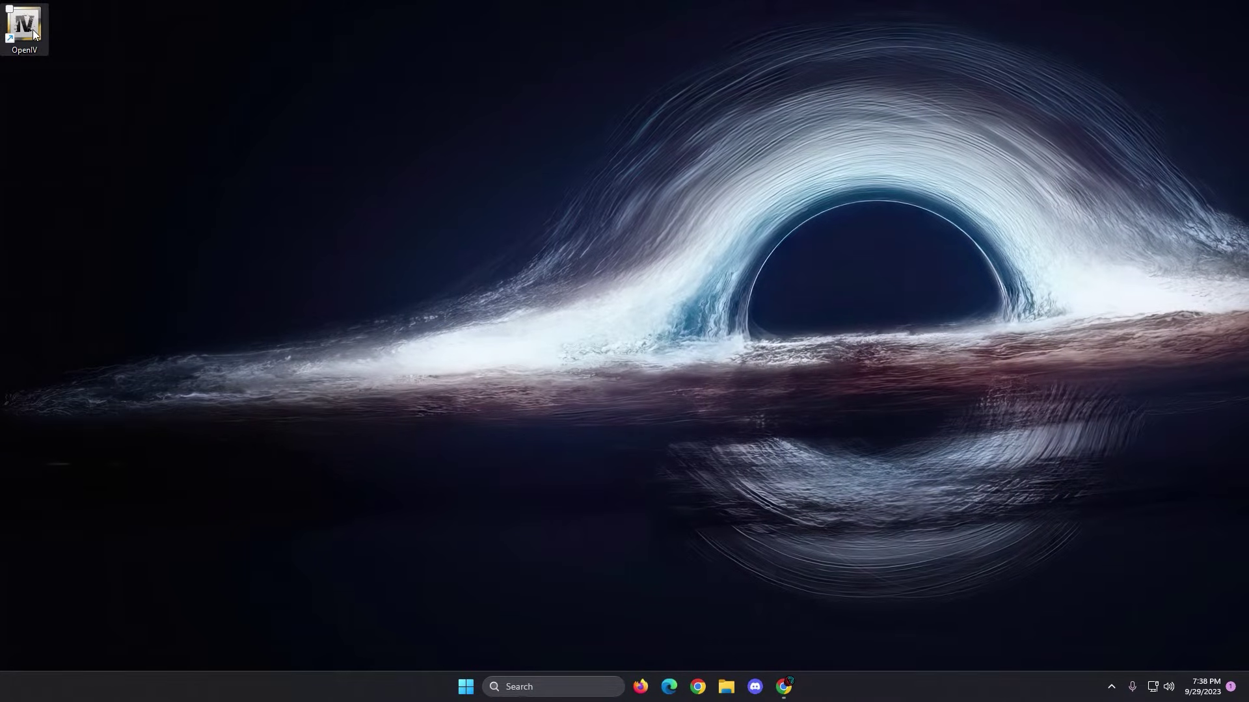
# Drag the OpenIV shortcut from the top-left corner to the centre of the desktop
pyautogui.moveTo(26, 28); pyautogui.dragTo(886, 253)
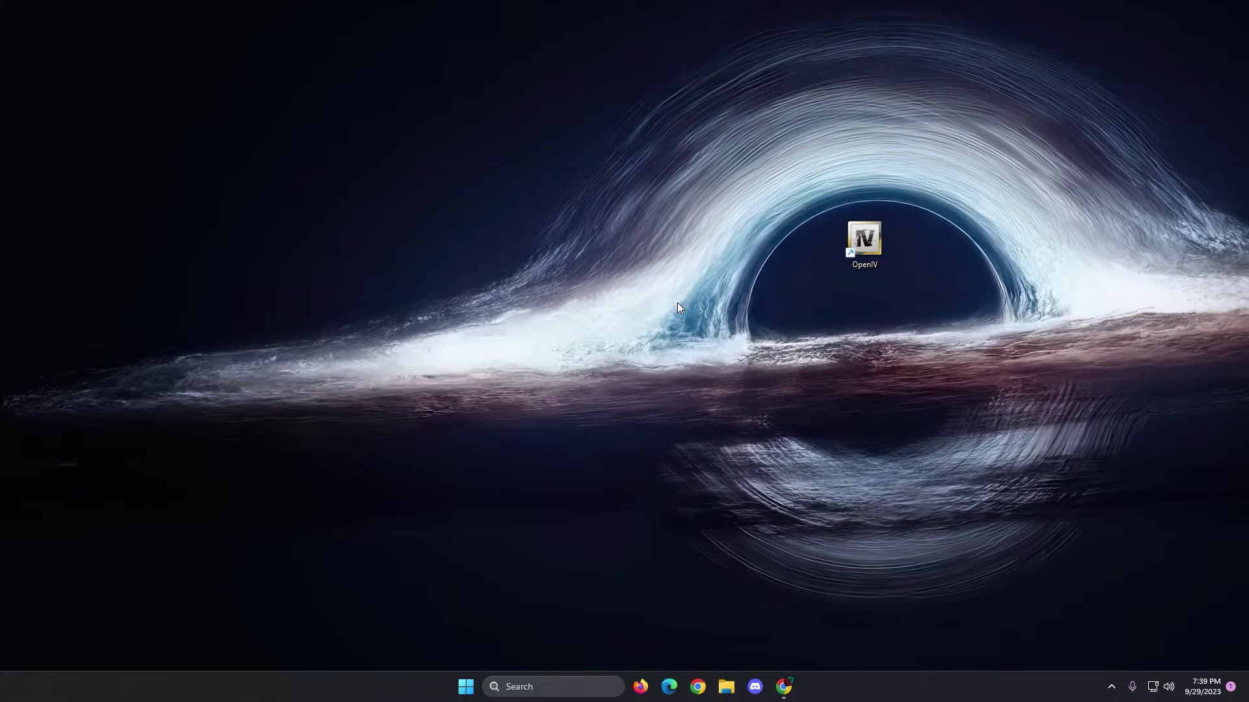
# Launch OpenIV from the desktop shortcut and pick Grand Theft Auto V for Windows
pyautogui.doubleClick(864, 241)
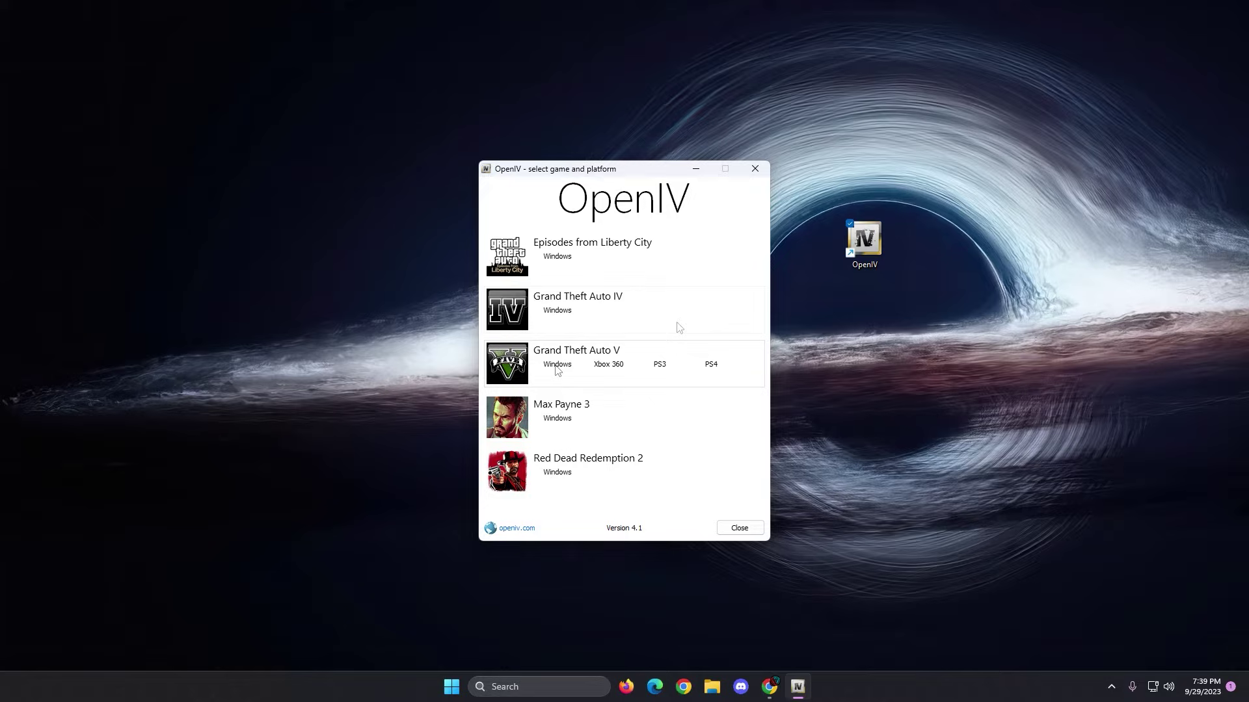
pyautogui.click(557, 365)
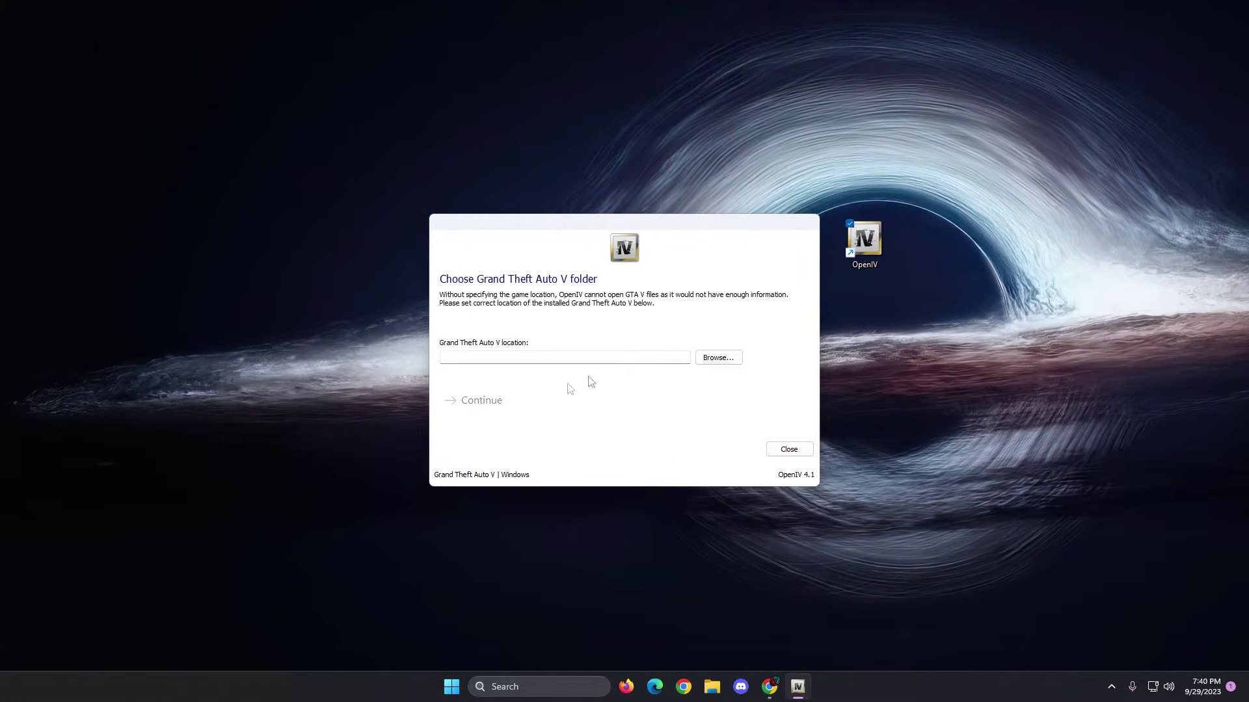
# Select SteamLibrary\steamapps\common\Grand Theft Auto V as the game folder
pyautogui.click(716, 359)
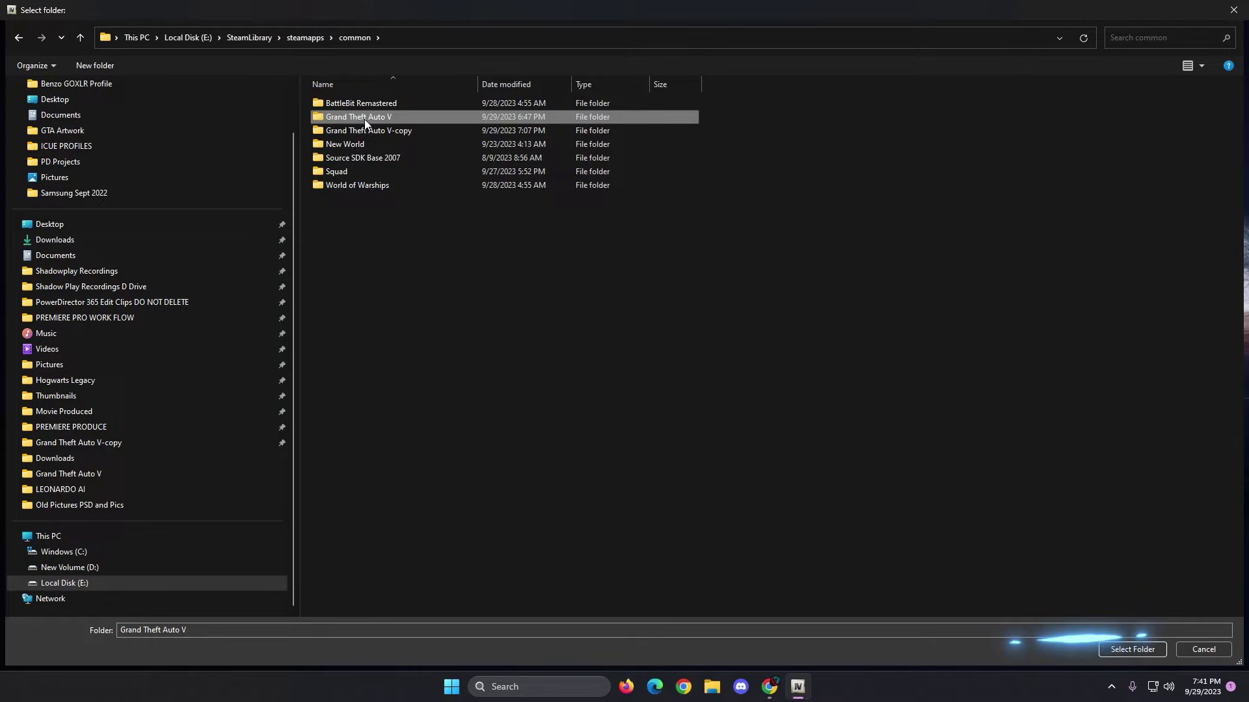
pyautogui.click(1128, 649)
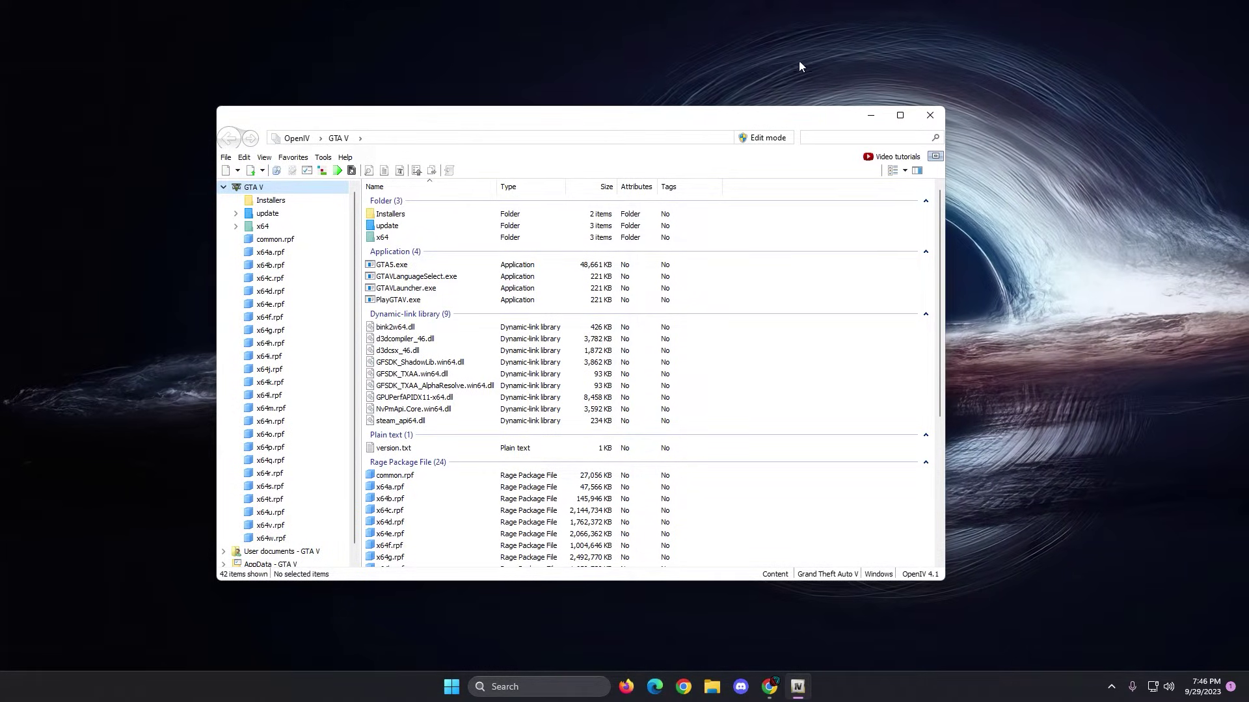
# Close OpenIV and open the pinned Grand Theft Auto V folder from the Start menu
pyautogui.click(936, 115)
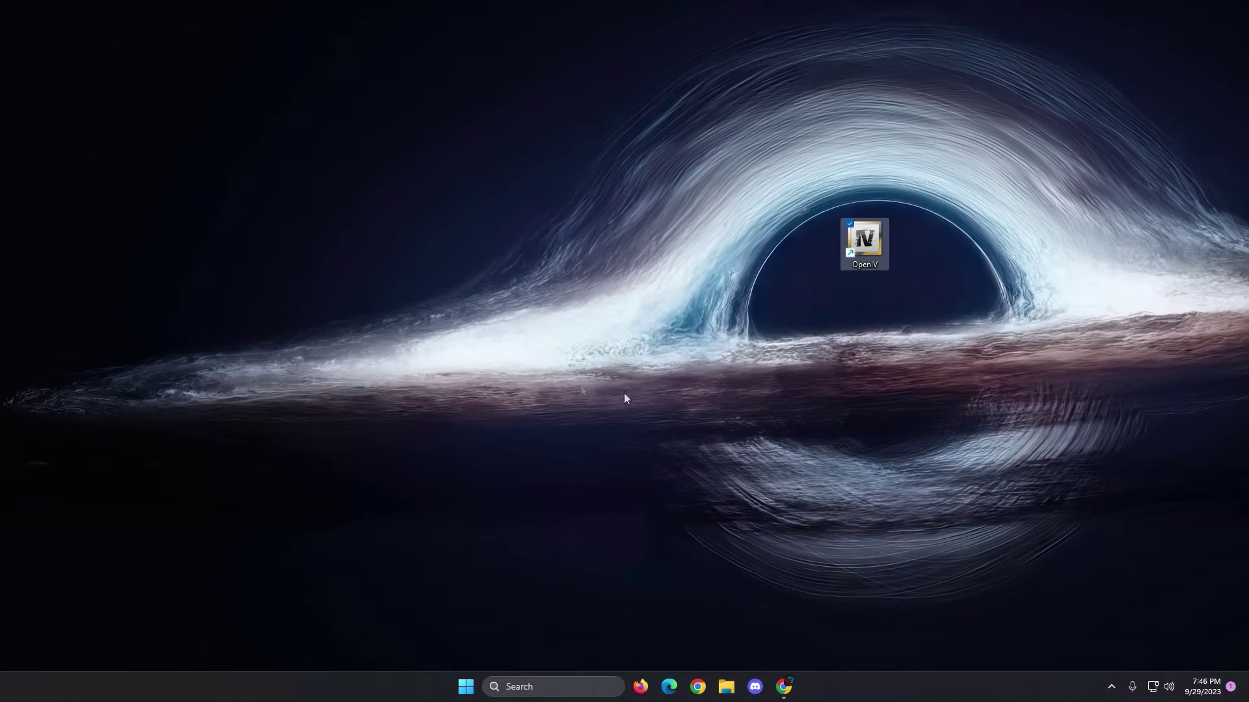
pyautogui.click(467, 687)
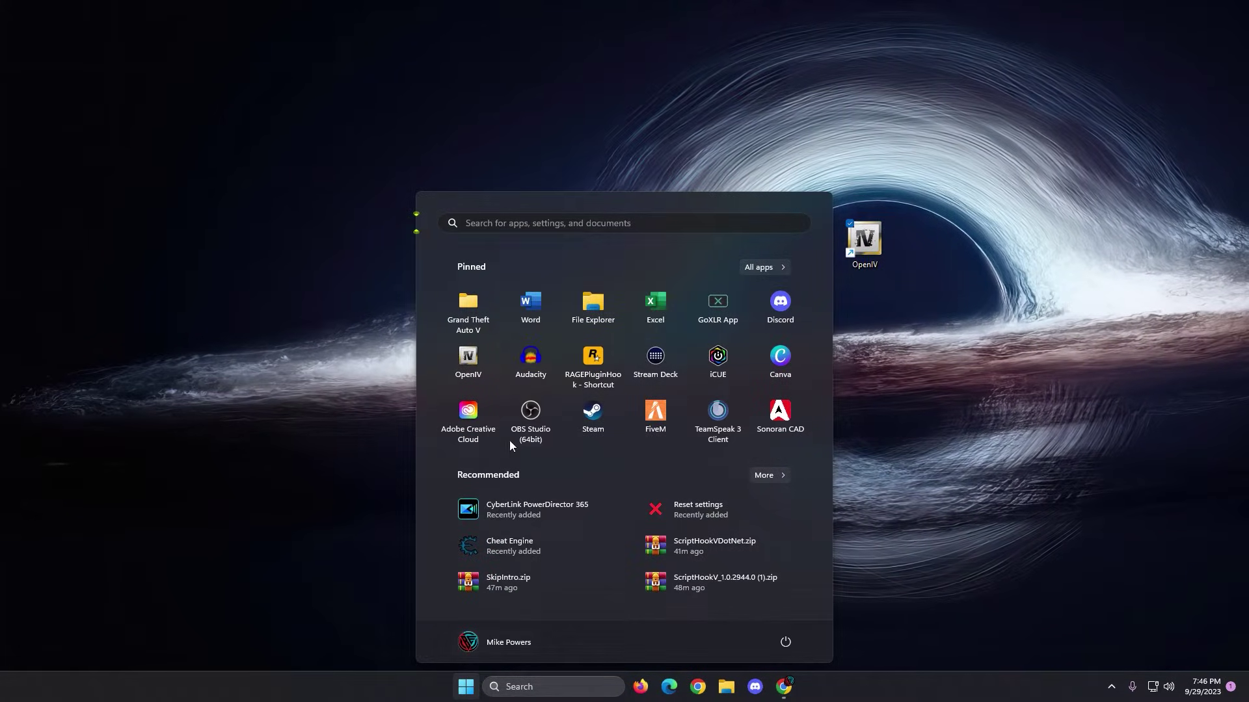
pyautogui.click(467, 307)
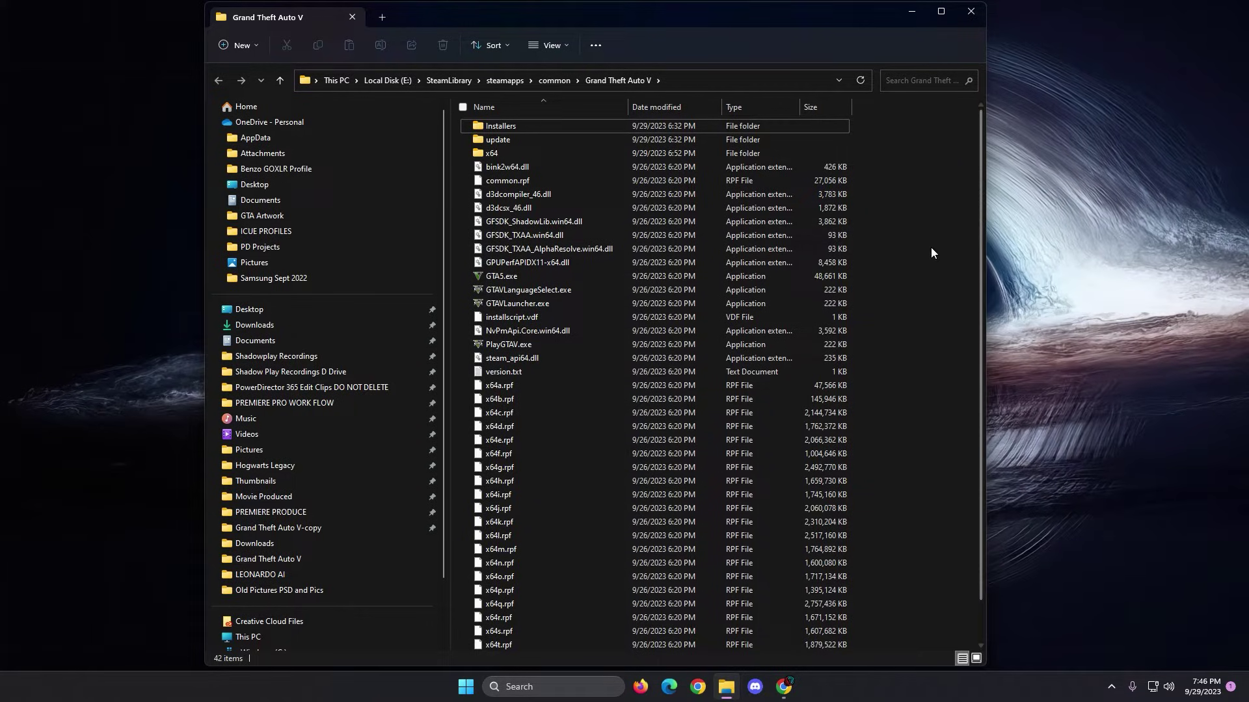
pyautogui.rightClick(877, 254)
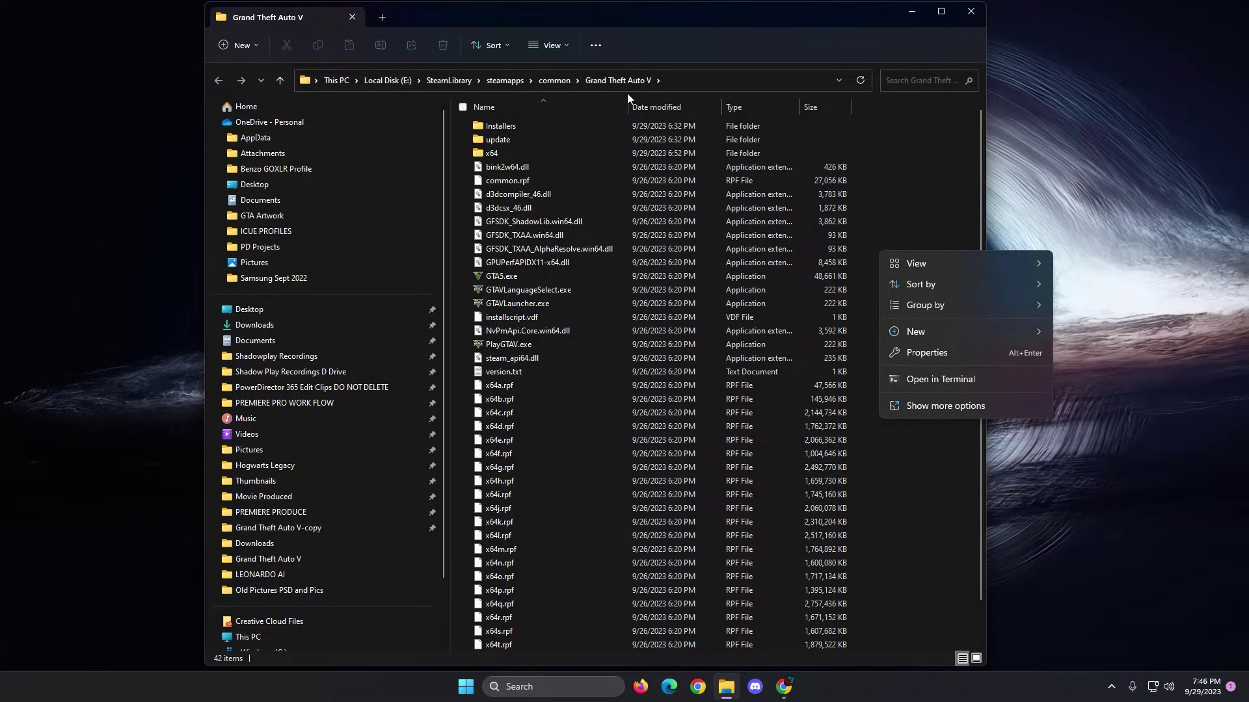
pyautogui.moveTo(918, 331)
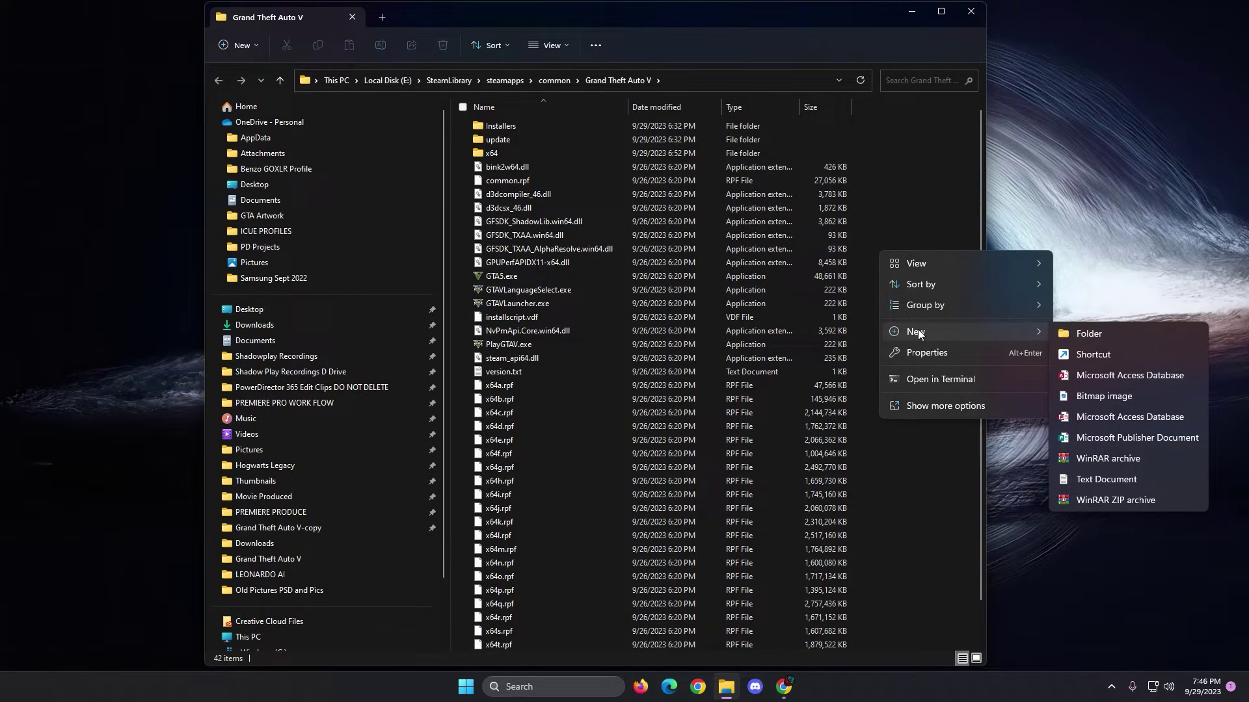
pyautogui.click(911, 193)
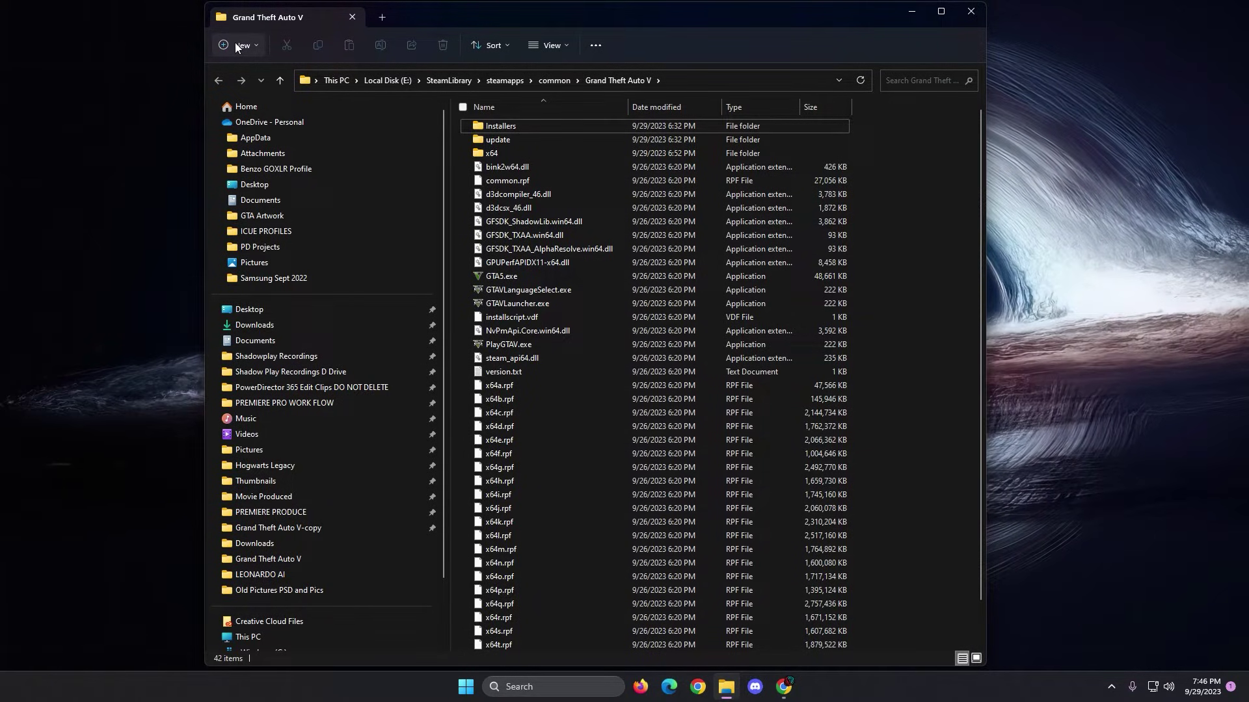
# Create a new folder named 'mods' in the Grand Theft Auto V directory
pyautogui.rightClick(903, 264)
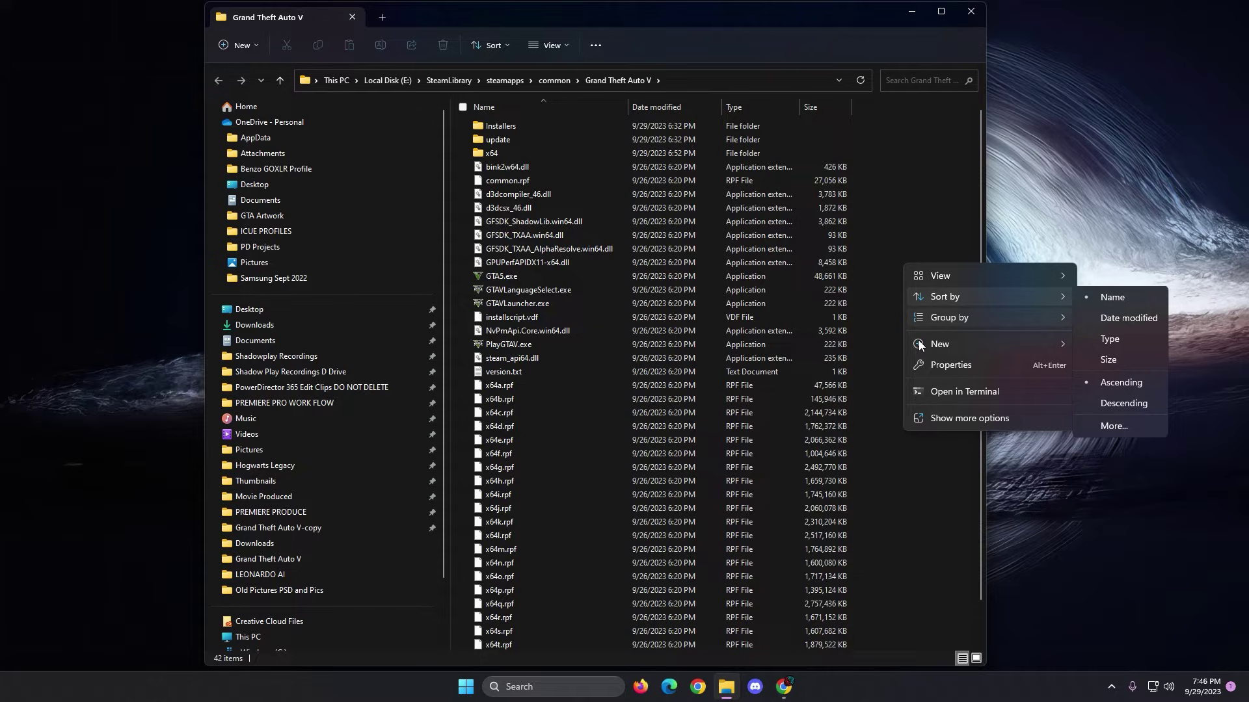
pyautogui.moveTo(919, 342)
pyautogui.click(1109, 330)
pyautogui.write('mods')
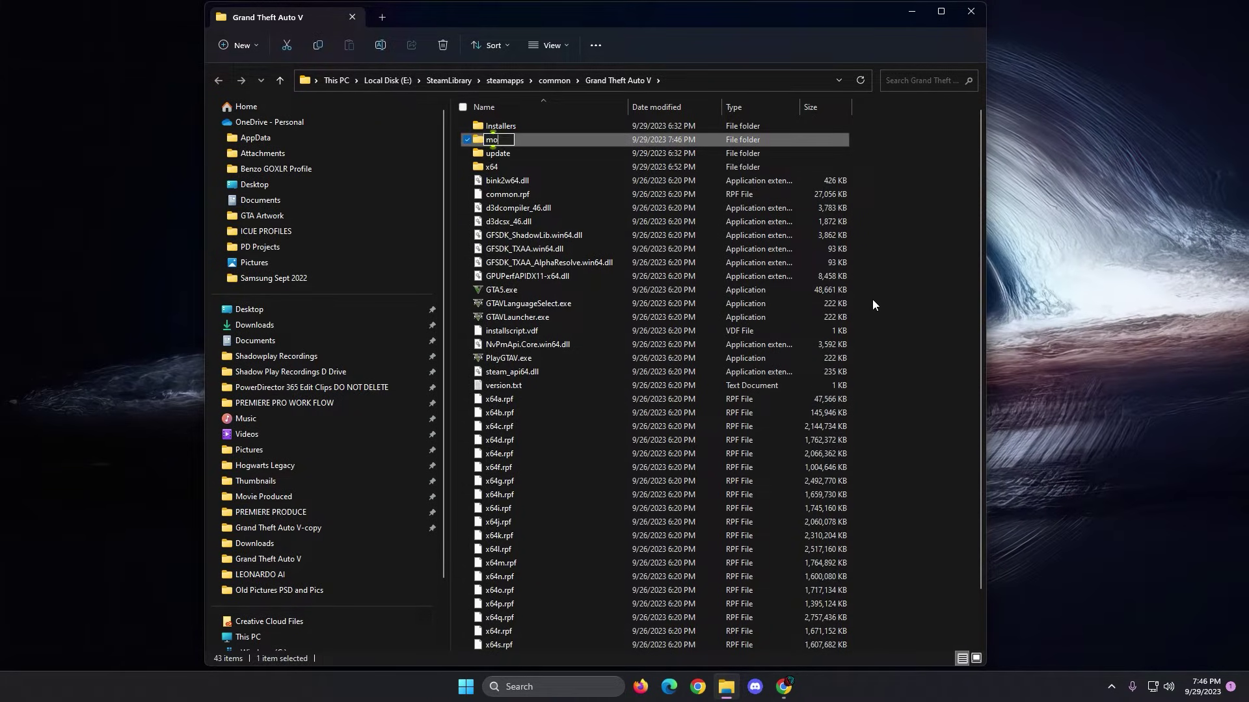
pyautogui.click(885, 299)
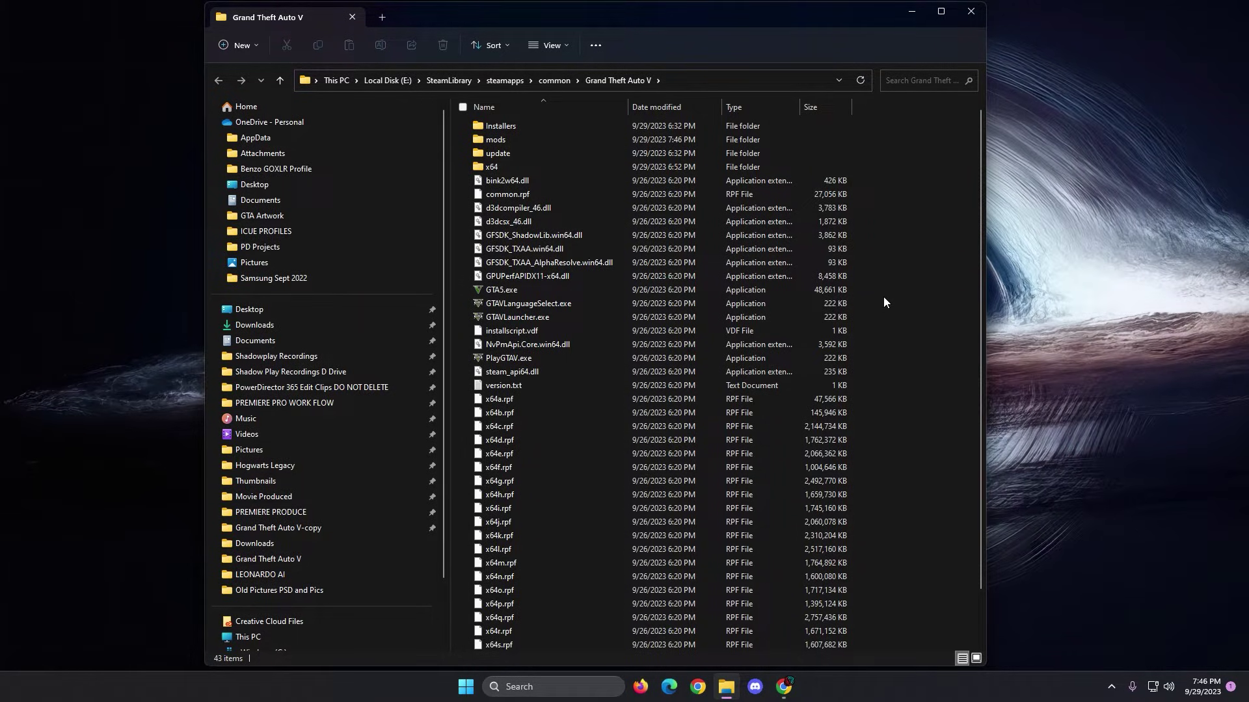
# Check the update and mods folders, then clear the selection
pyautogui.click(506, 153)
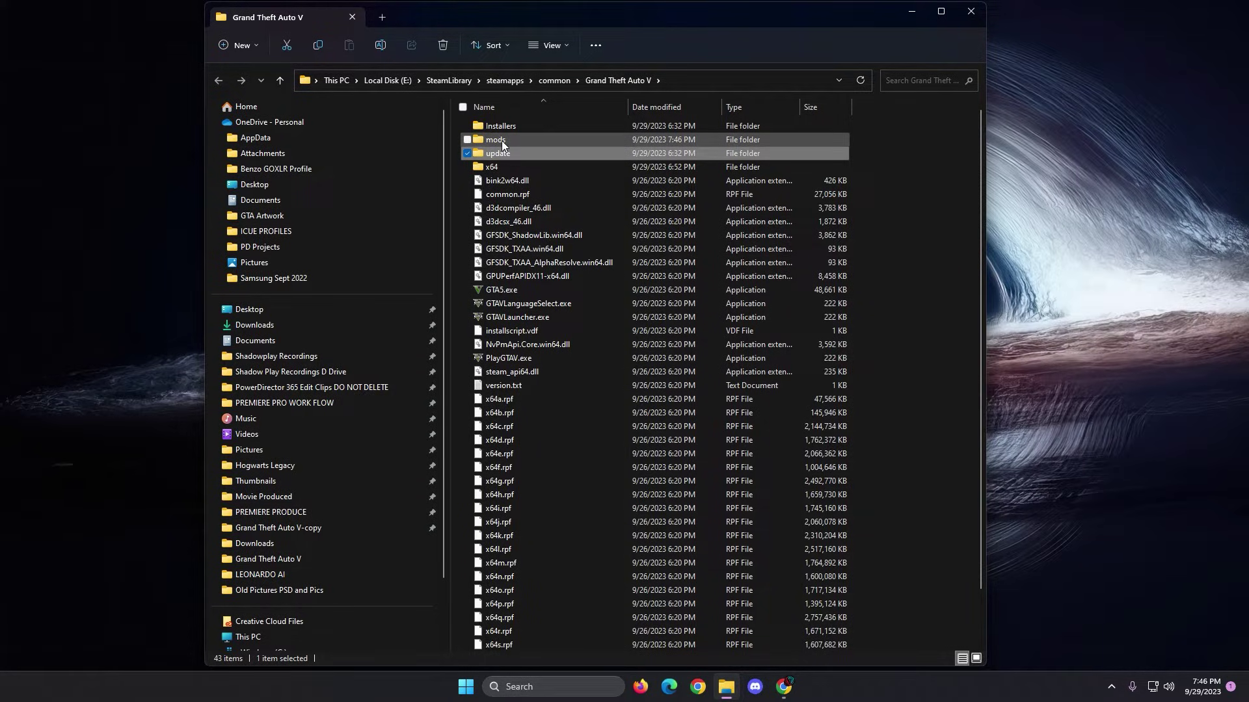
pyautogui.moveTo(501, 141)
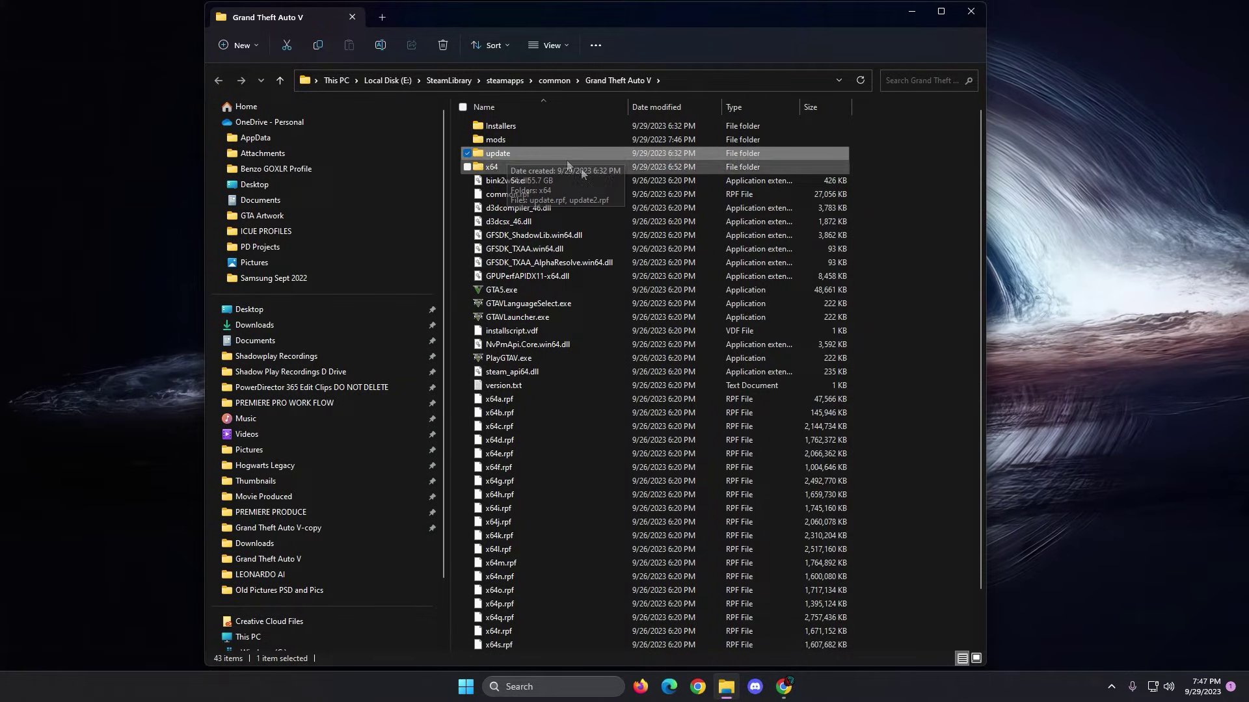
pyautogui.click(887, 212)
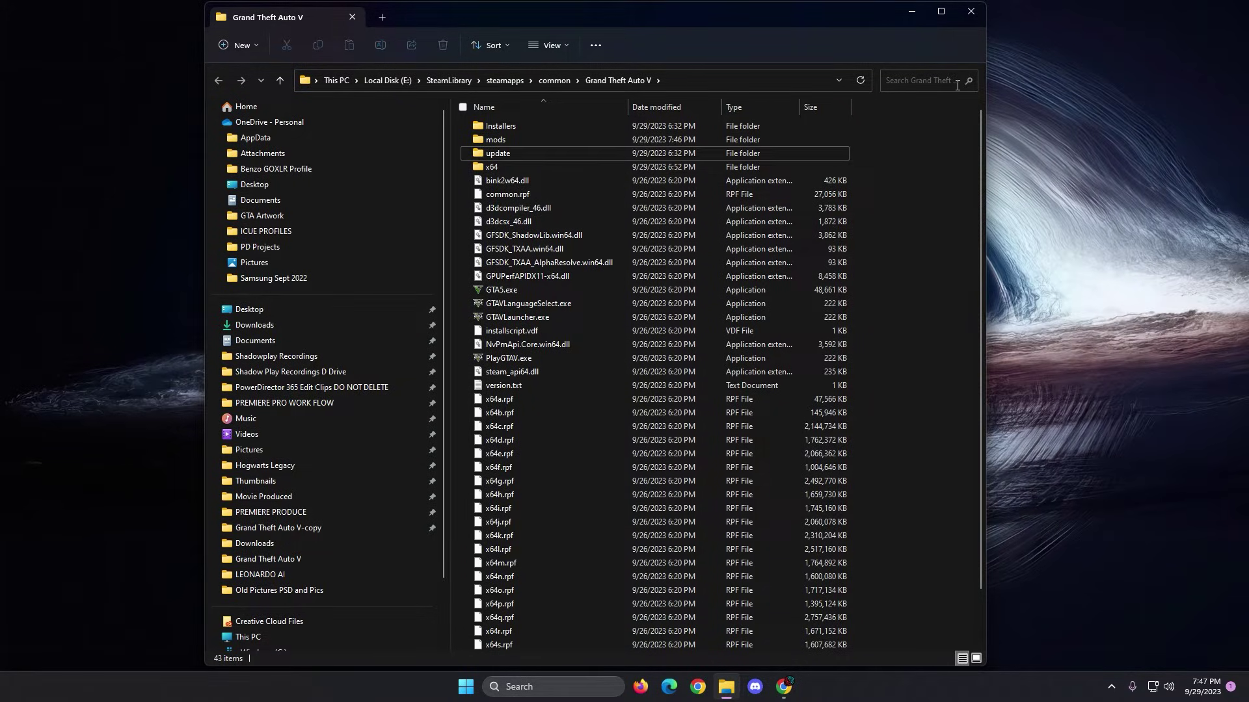
# Close the game folder, relaunch OpenIV for GTA V on Windows and open Tools > ASI Manager
pyautogui.click(970, 11)
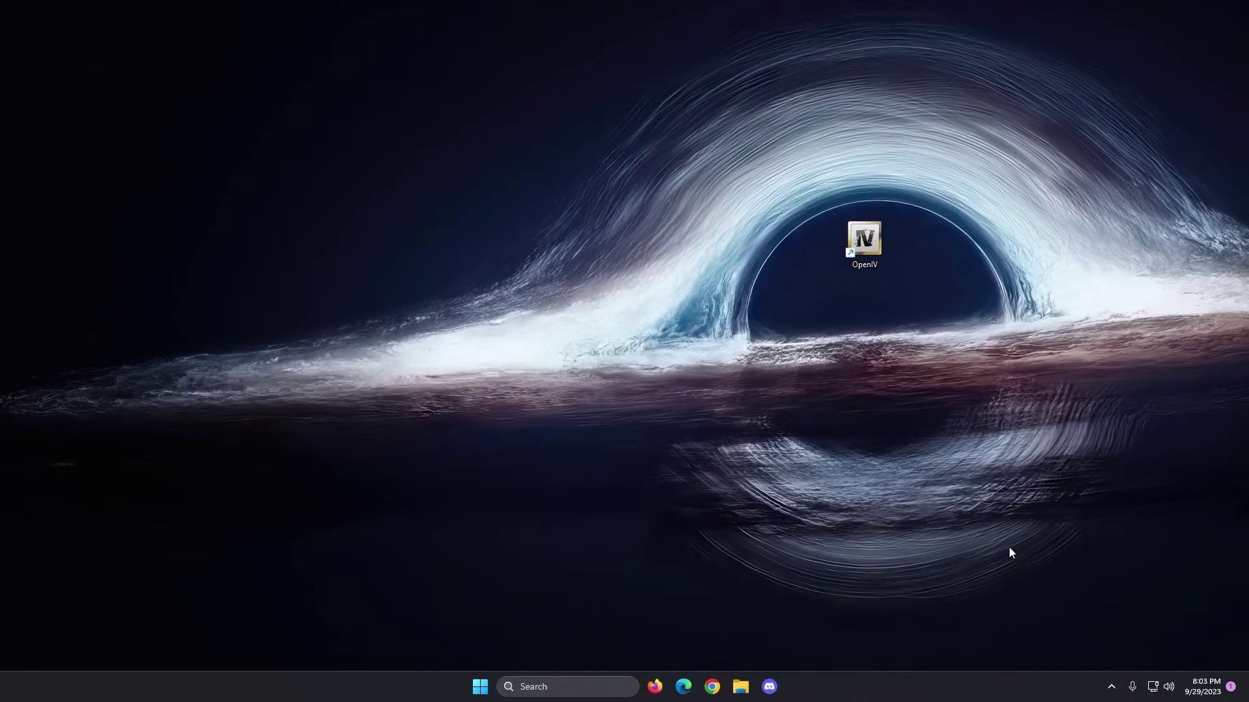
pyautogui.doubleClick(866, 242)
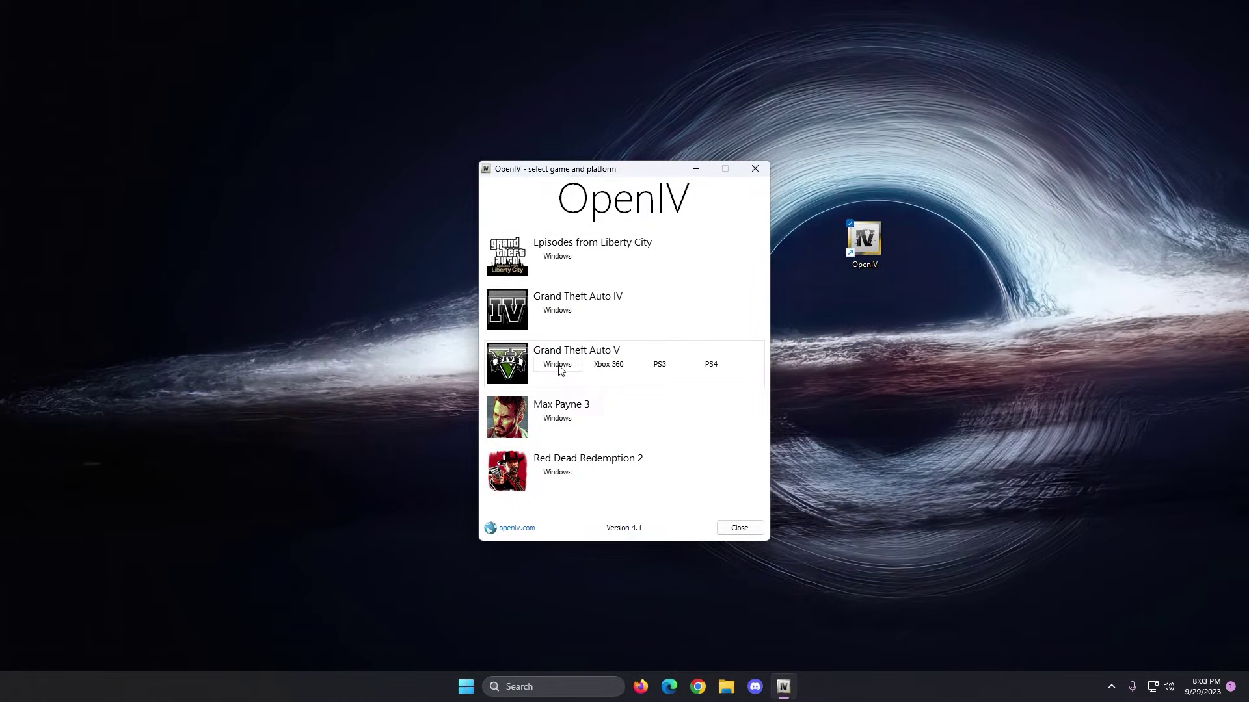
pyautogui.click(556, 365)
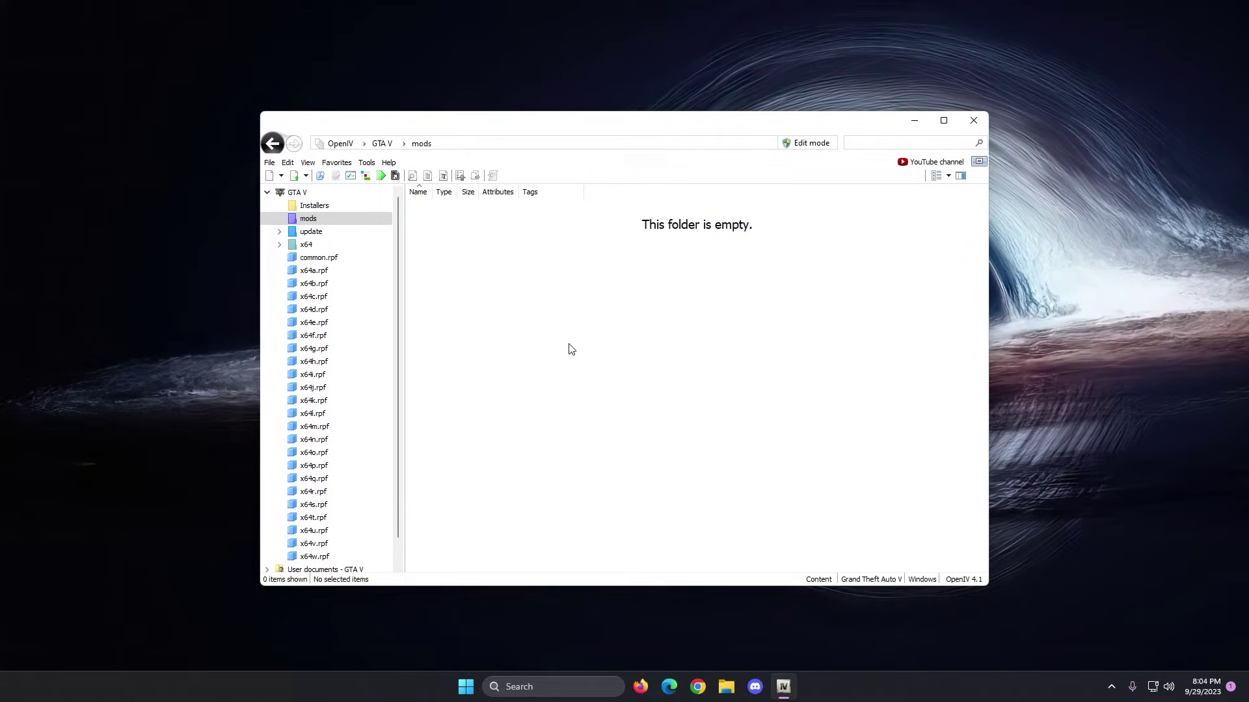
pyautogui.click(367, 164)
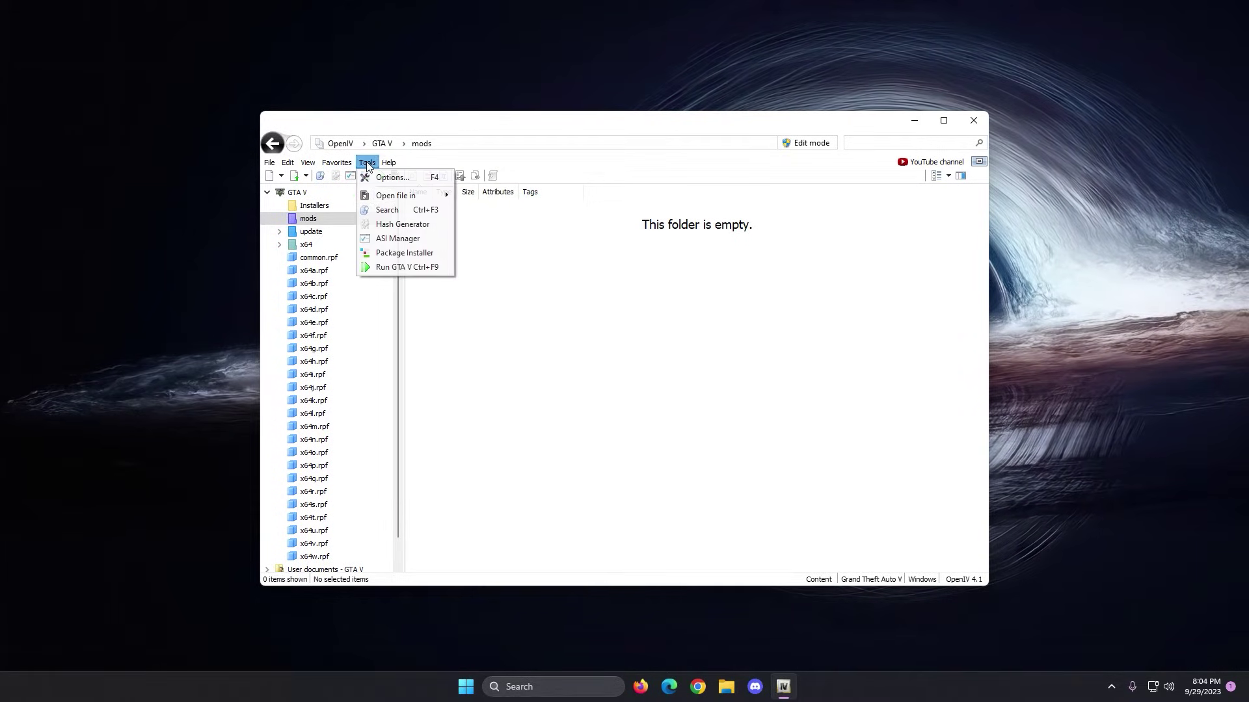
pyautogui.click(398, 242)
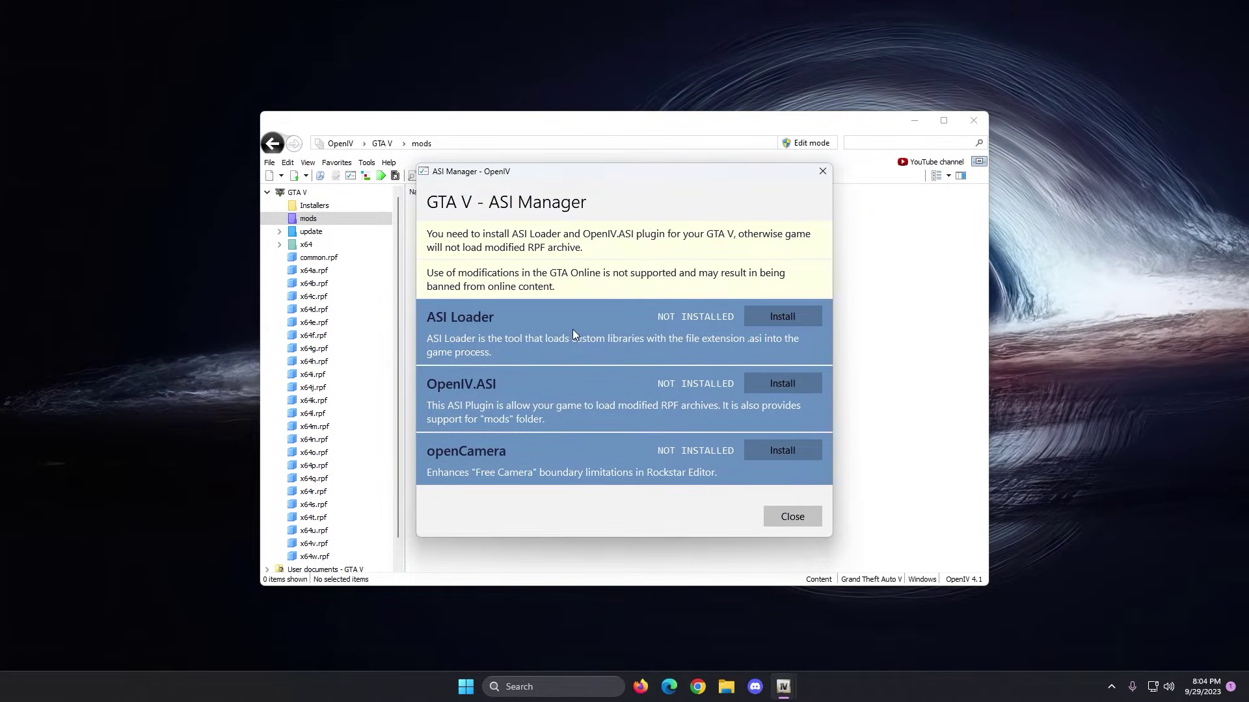
# Install ASI Loader, OpenIV.ASI and openCamera from the ASI Manager
pyautogui.click(756, 313)
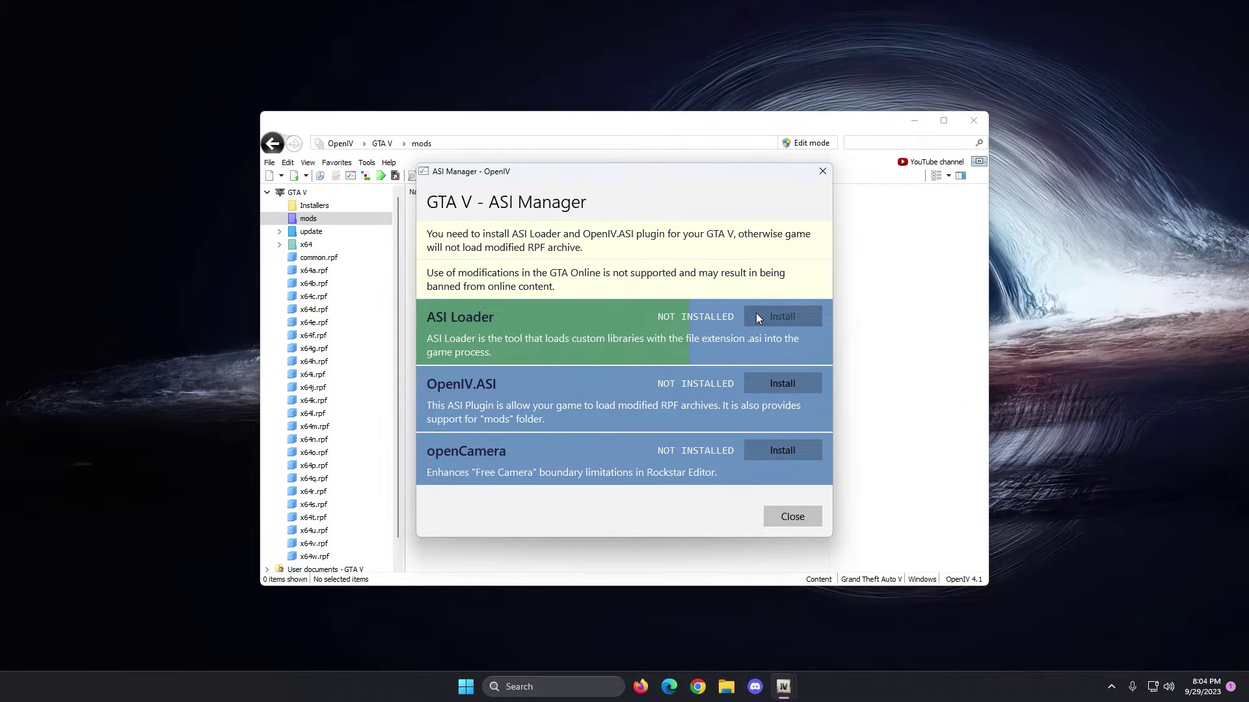
pyautogui.click(766, 385)
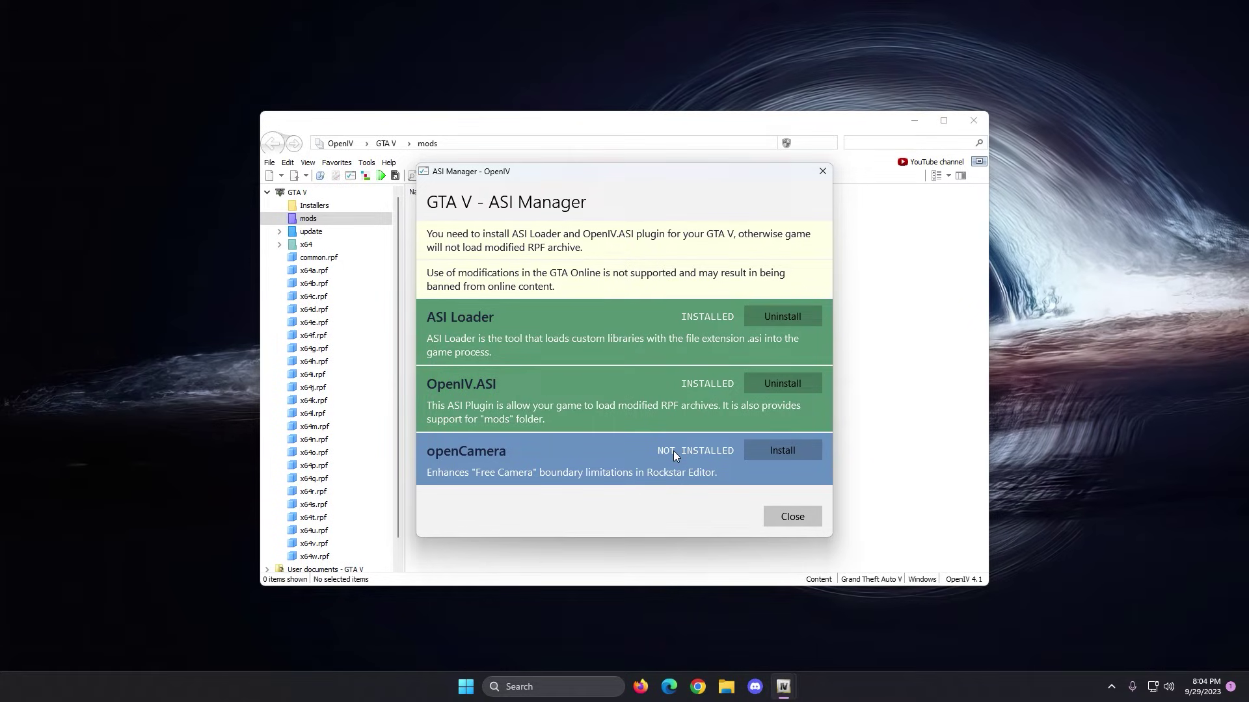
pyautogui.click(756, 449)
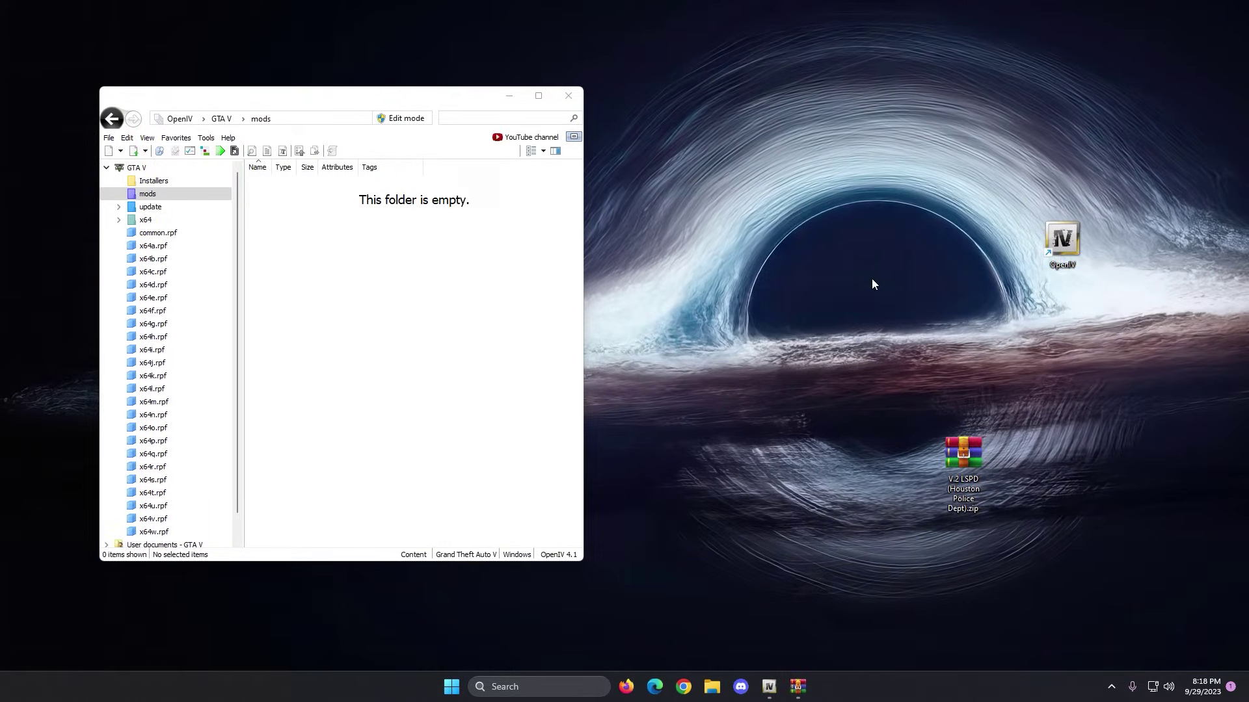
# Open V.2 LSPD (Houston Police Dept).zip in WinRAR, then return focus to OpenIV
pyautogui.doubleClick(964, 455)
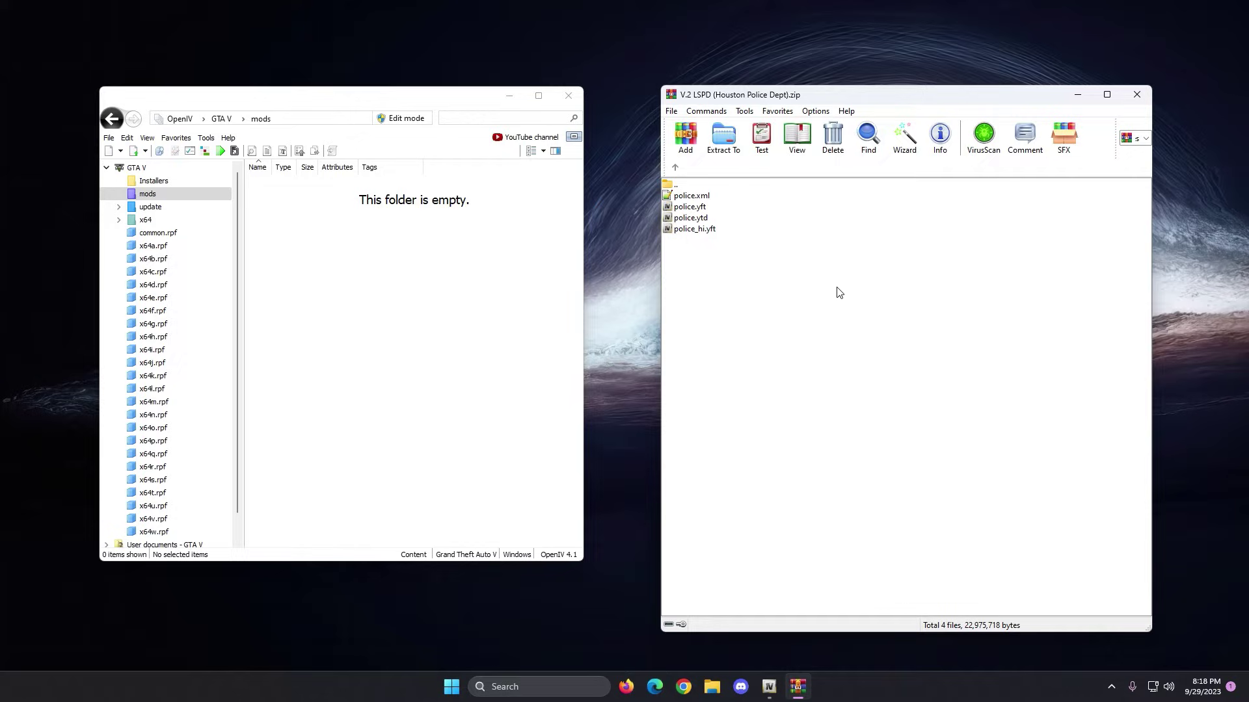
pyautogui.click(414, 277)
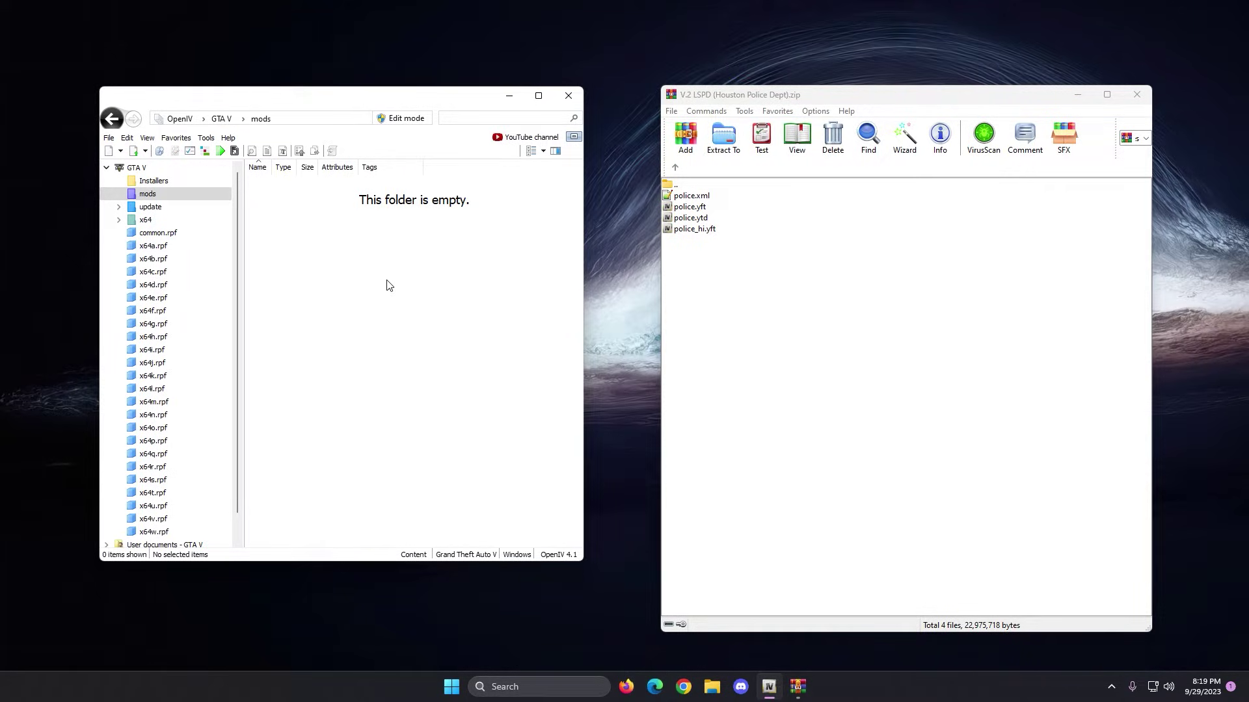
# Maximize OpenIV and browse update\x64\dlcpacks into the patchday28ng folder
pyautogui.click(537, 97)
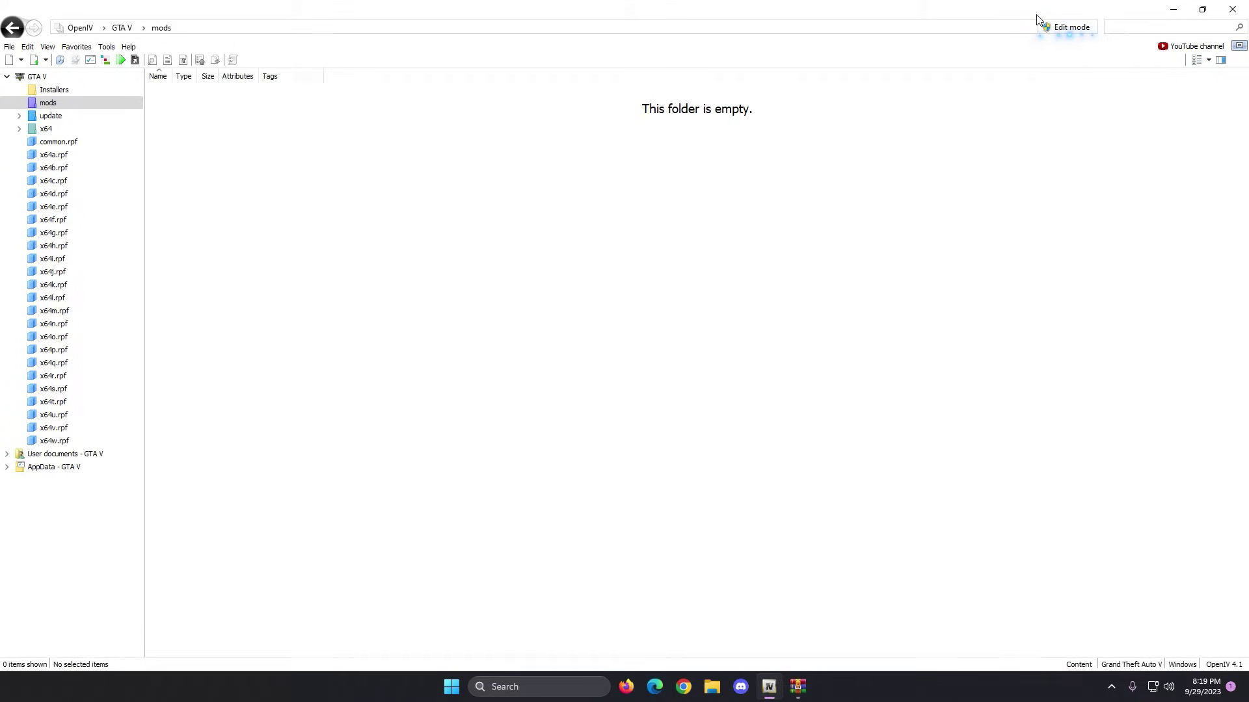
pyautogui.click(57, 116)
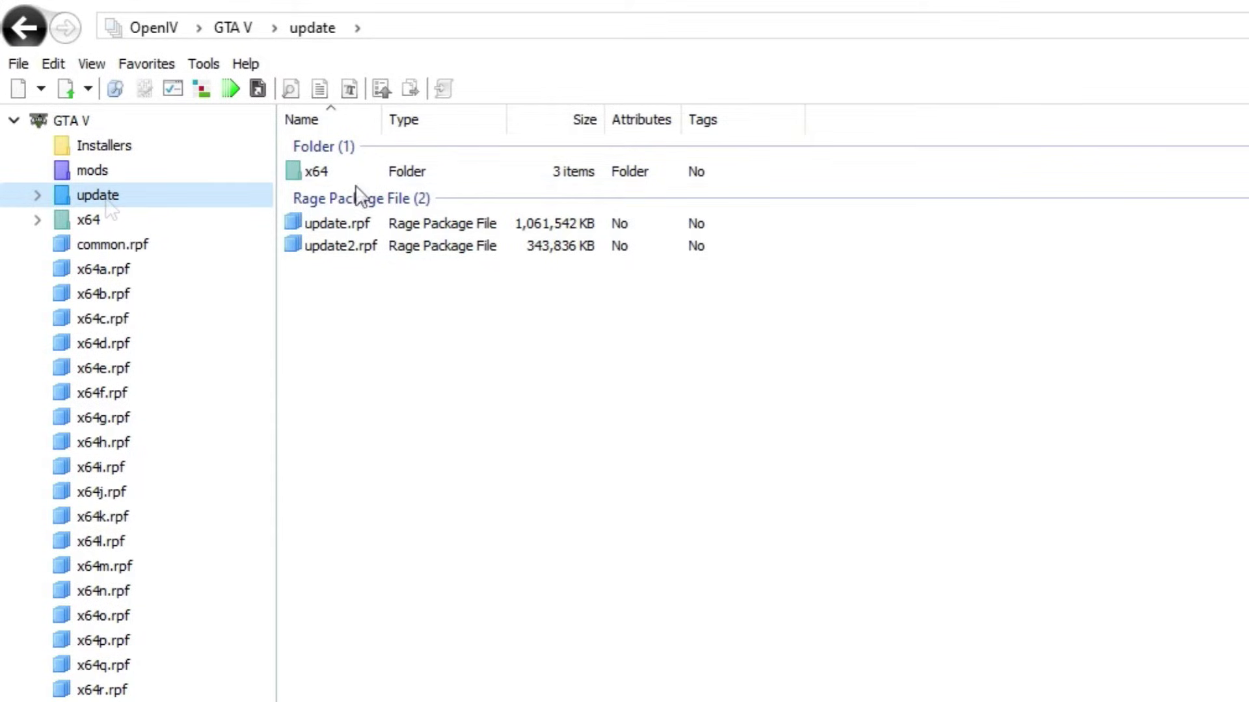
pyautogui.doubleClick(331, 172)
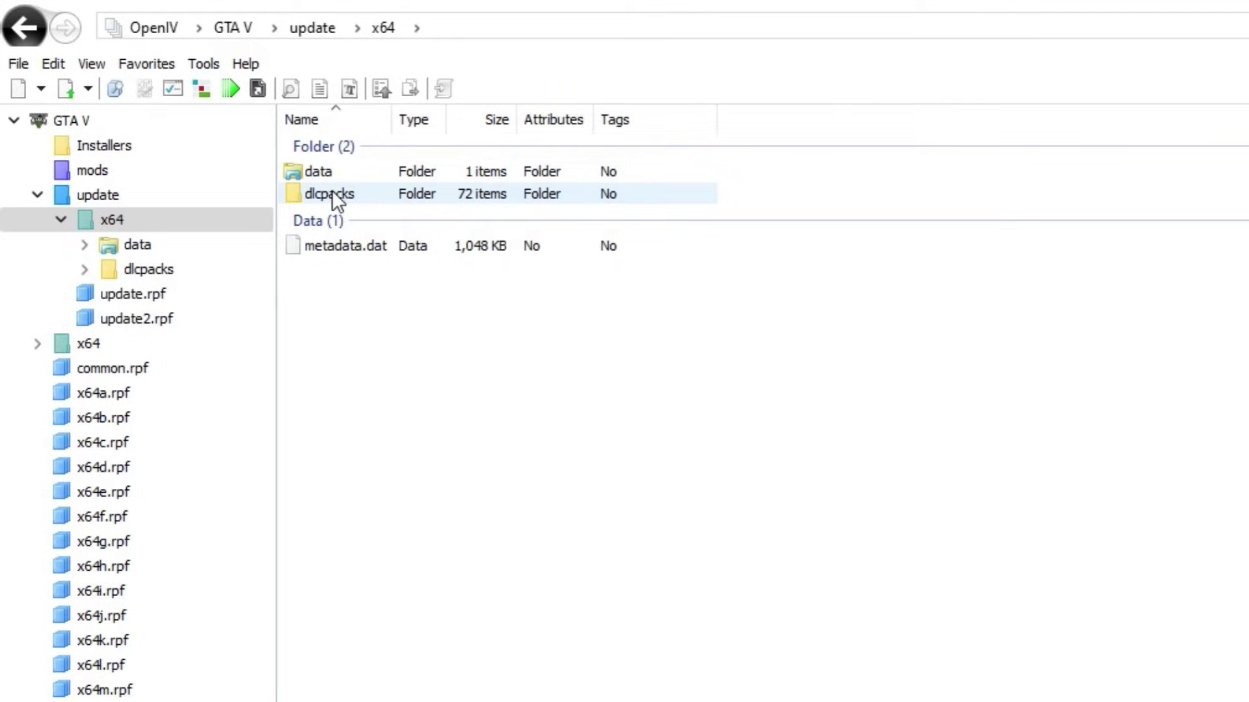
pyautogui.doubleClick(333, 195)
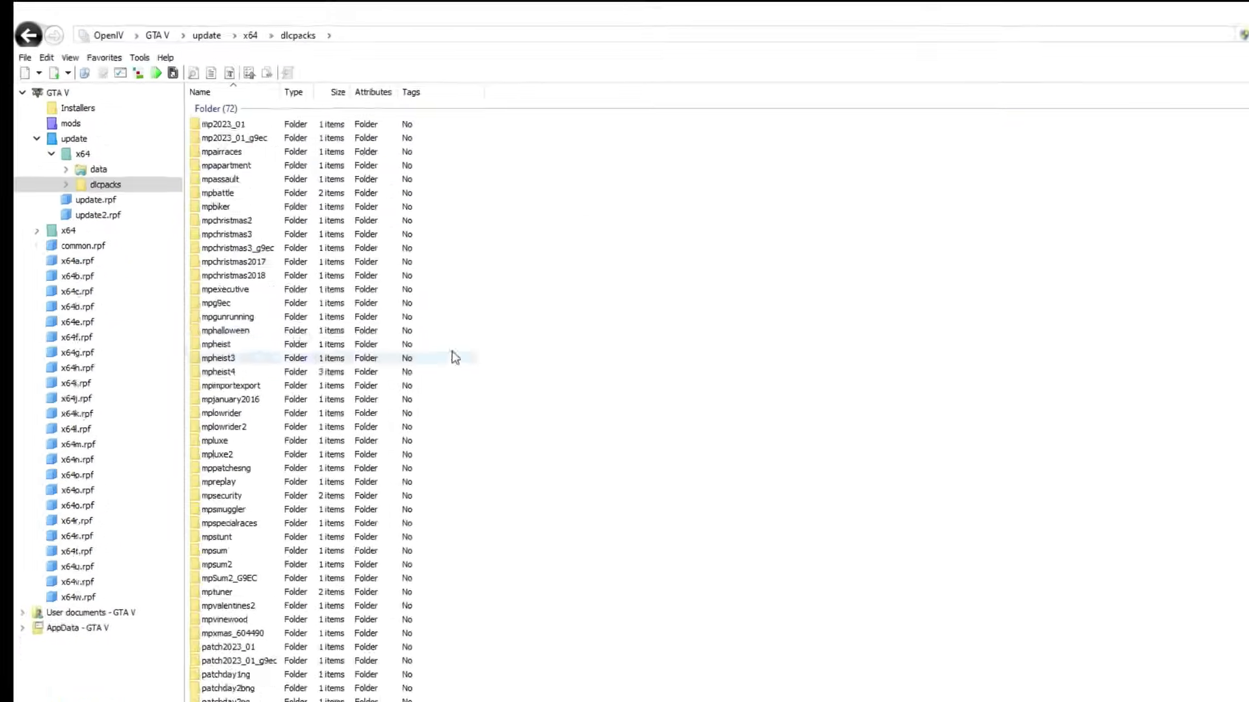
pyautogui.scroll(-8, 362, 267)
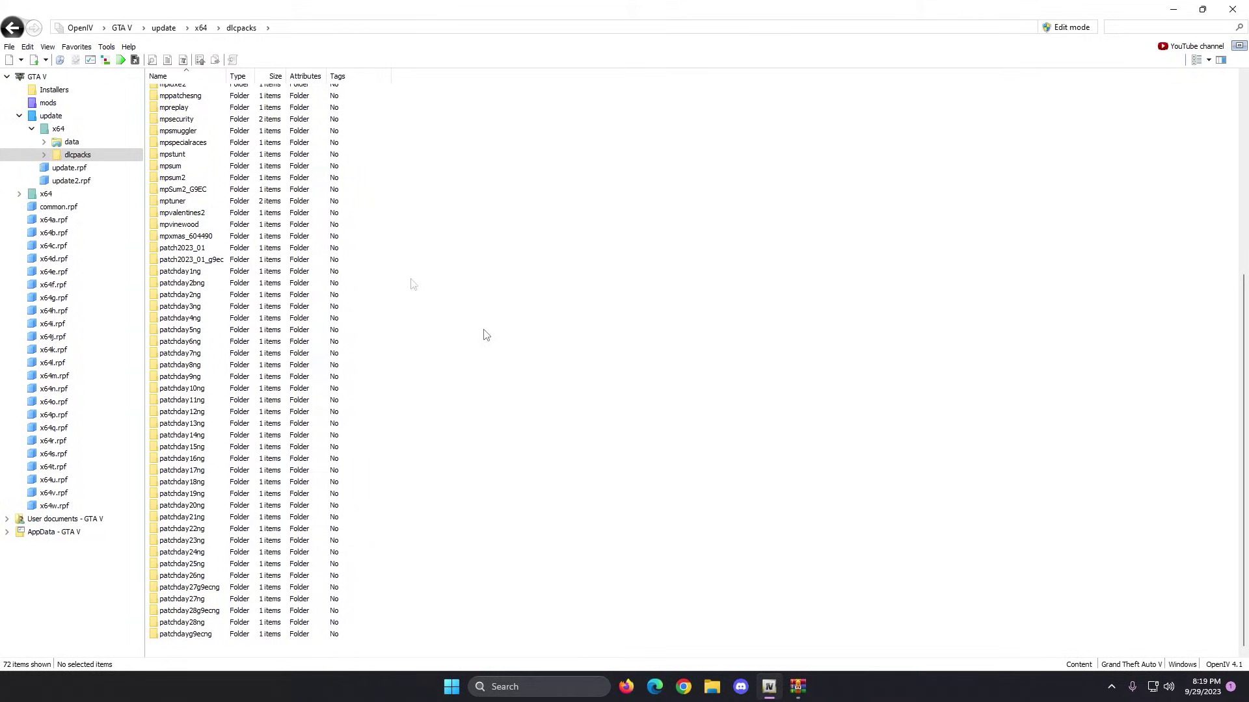
pyautogui.click(217, 624)
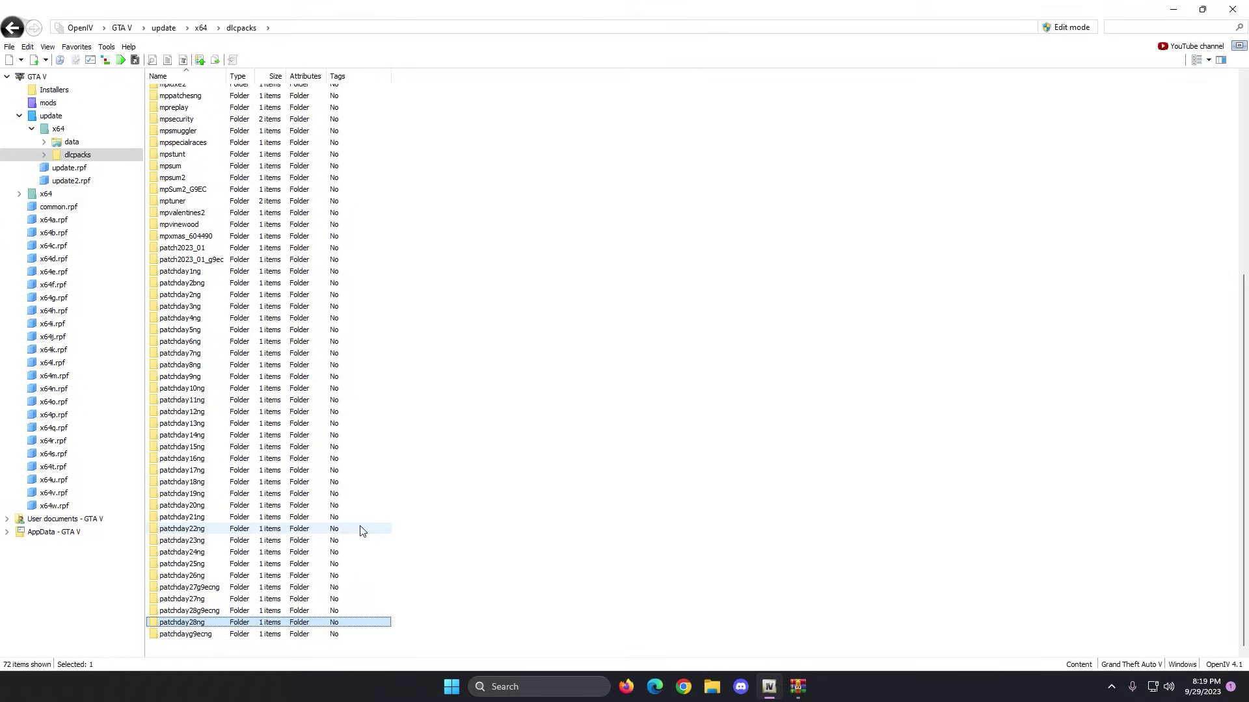
pyautogui.click(201, 554)
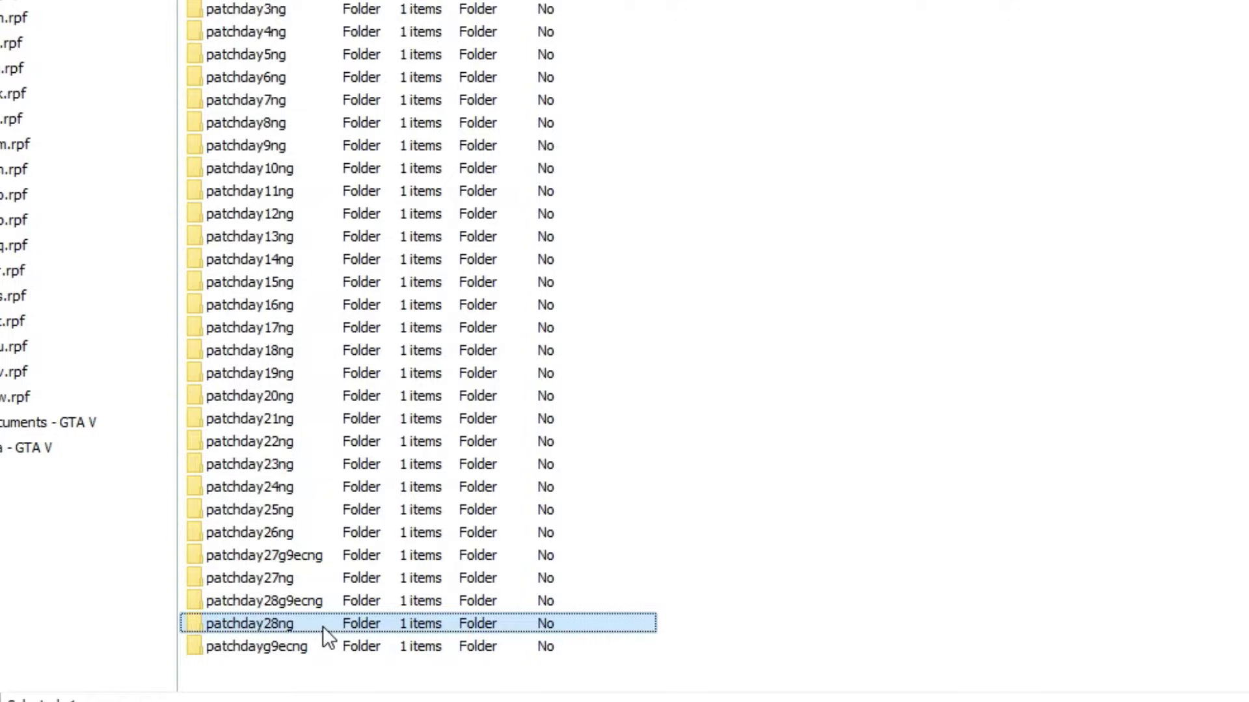
pyautogui.doubleClick(323, 627)
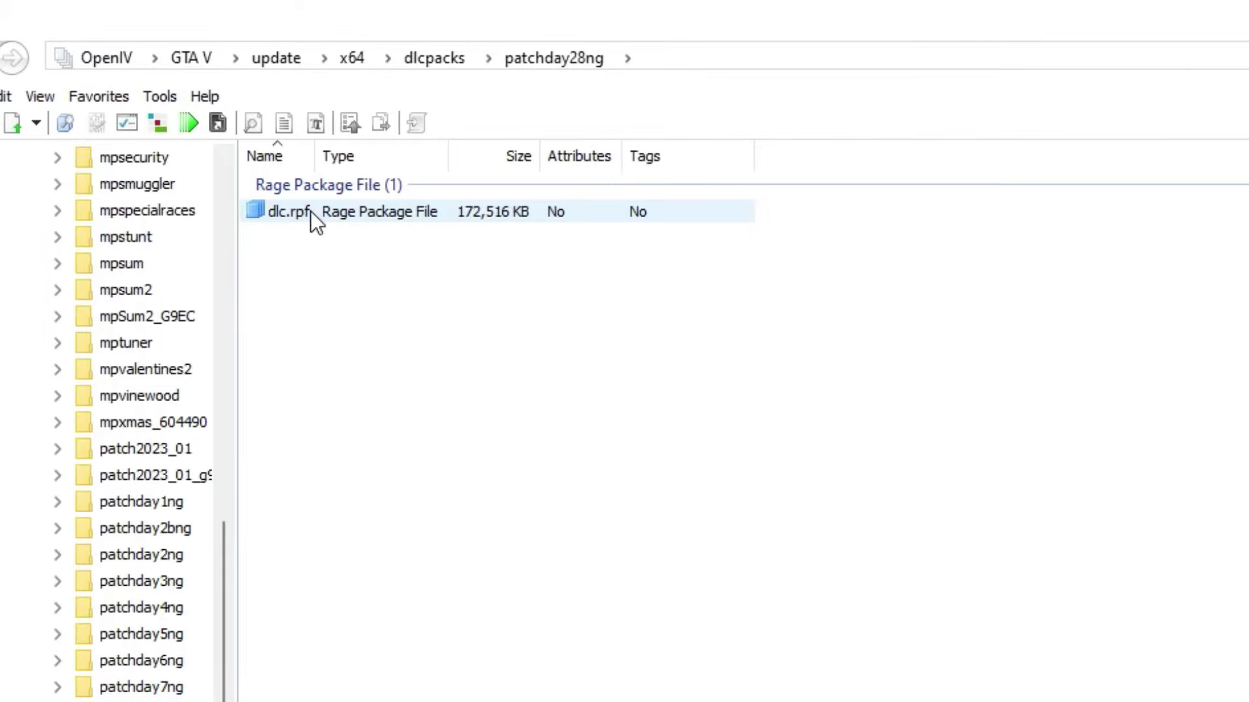
# Open patchday28ng's dlc.rpf, turn on Edit mode, and copy the archive into the mods folder
pyautogui.doubleClick(311, 211)
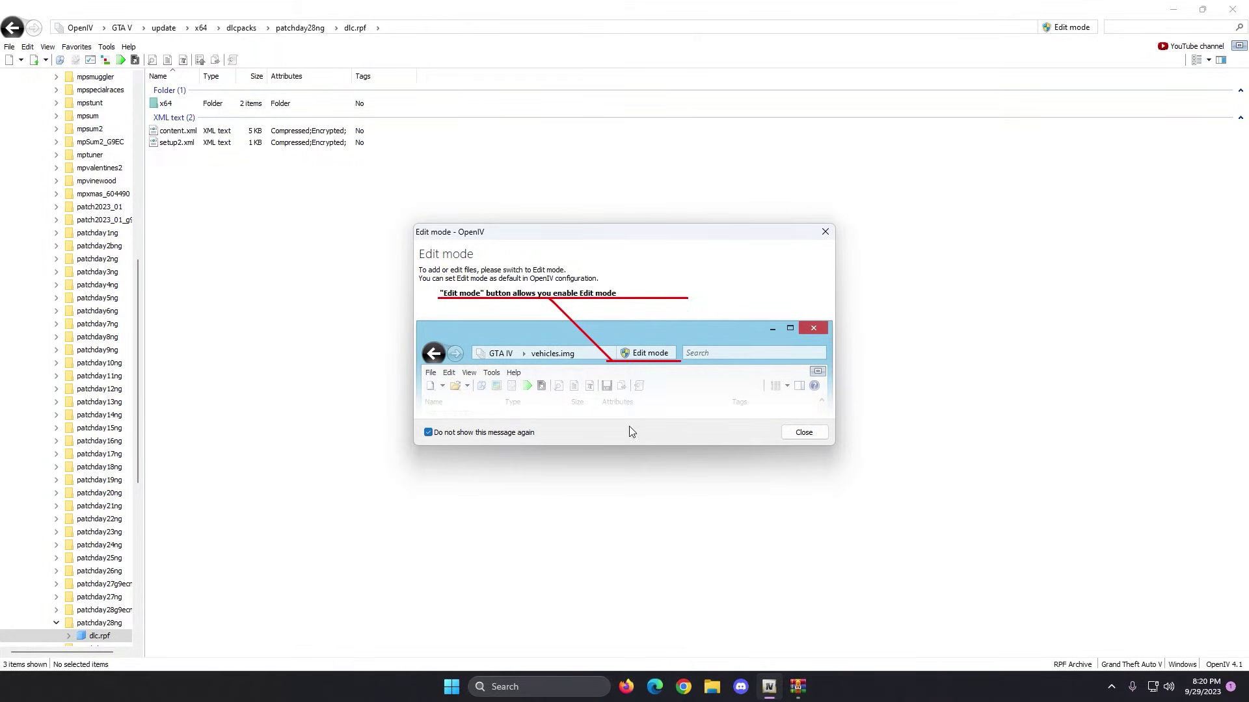
pyautogui.click(799, 432)
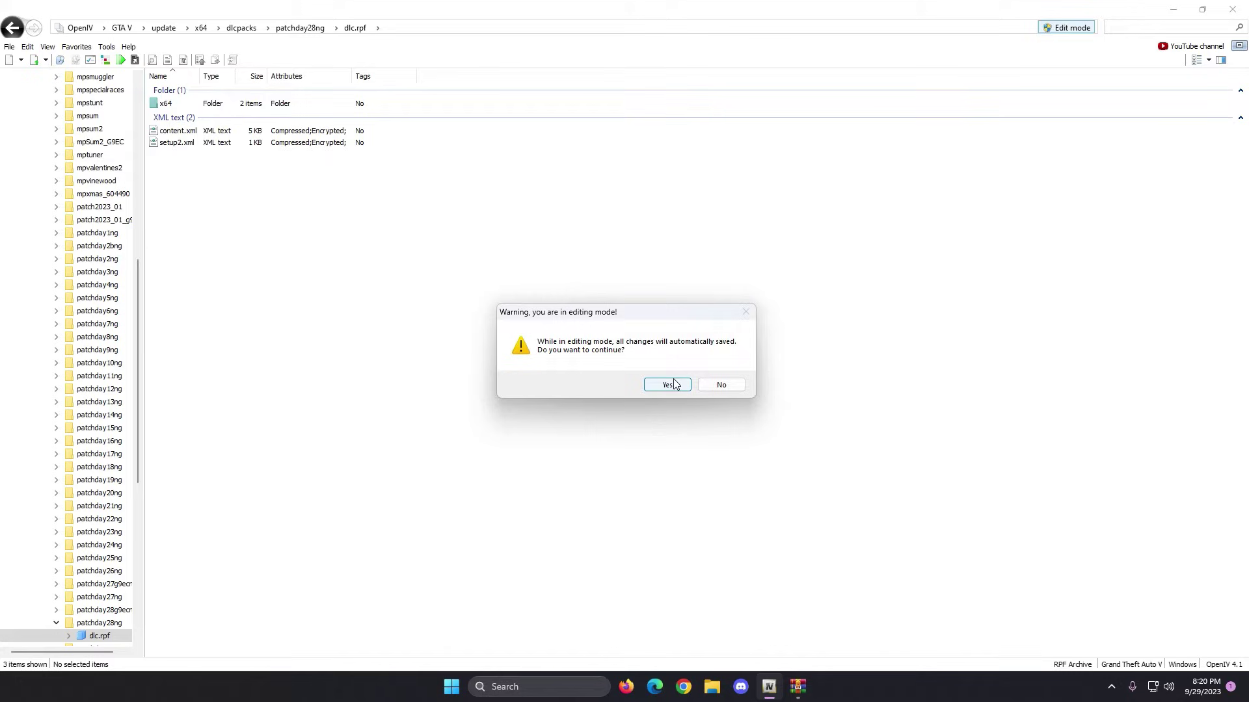
pyautogui.click(671, 382)
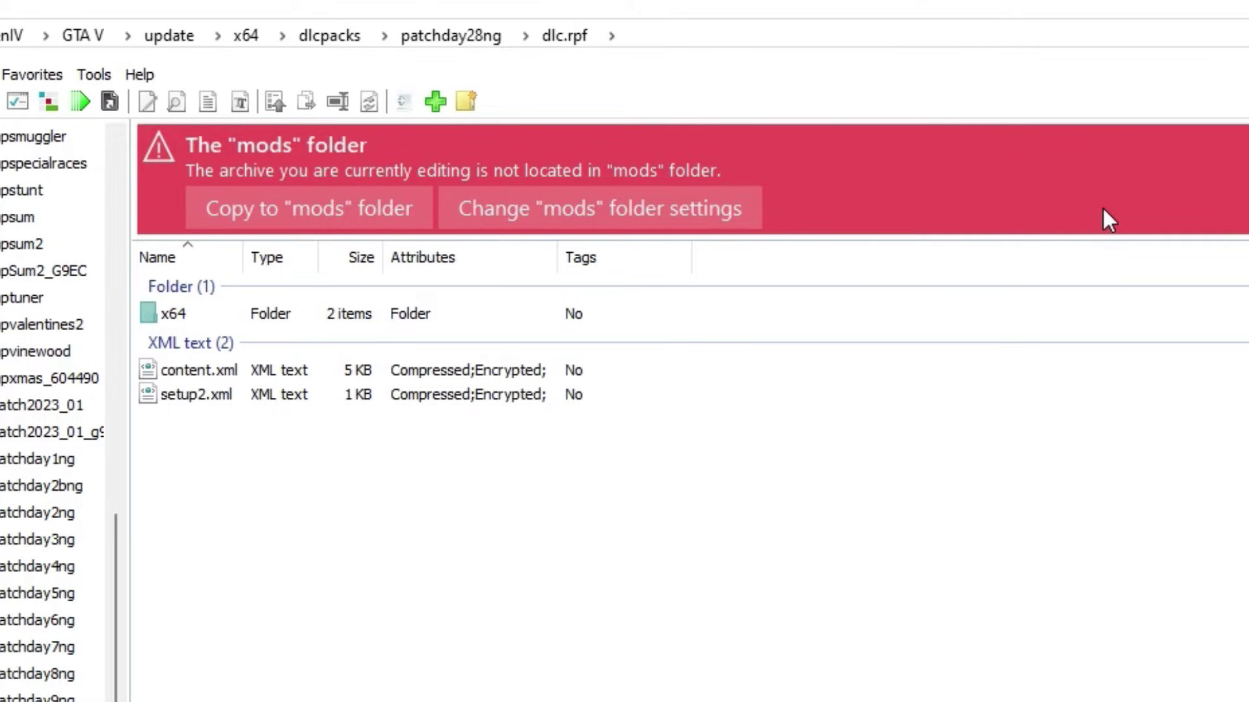
pyautogui.click(311, 195)
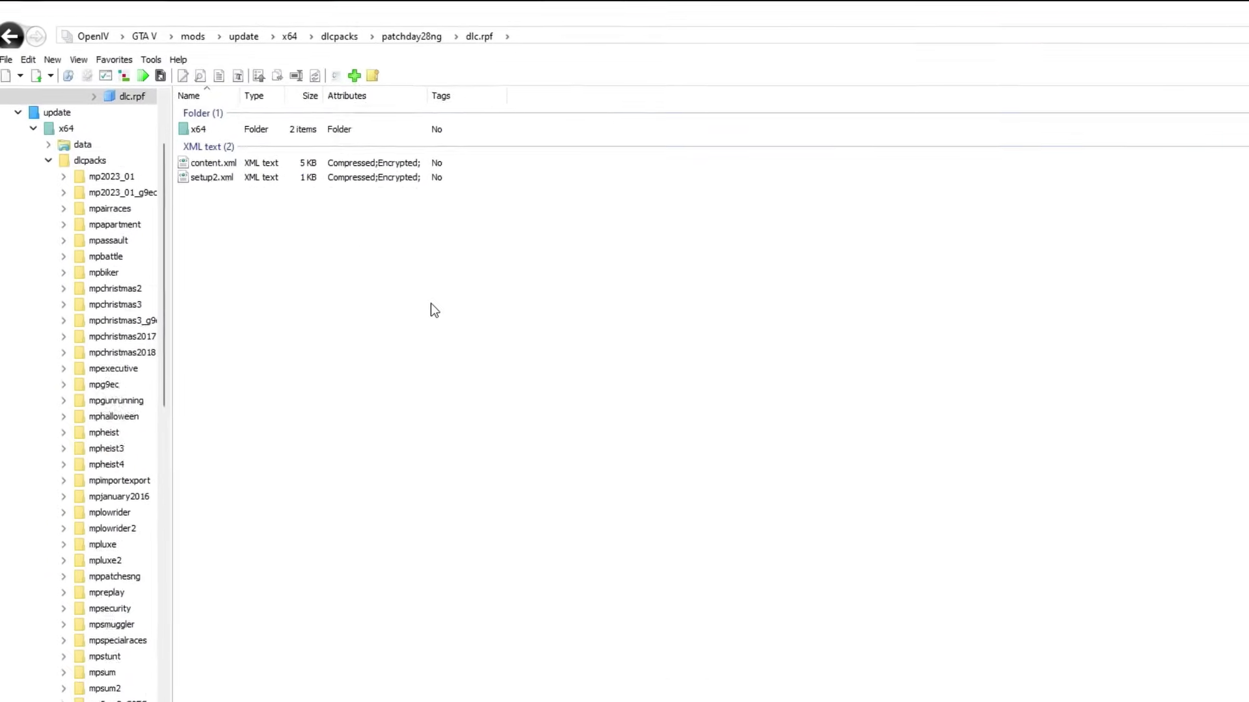
# Open x64 > levels > gta5 > vehicles.rpf inside the mods copy of dlc.rpf
pyautogui.doubleClick(263, 171)
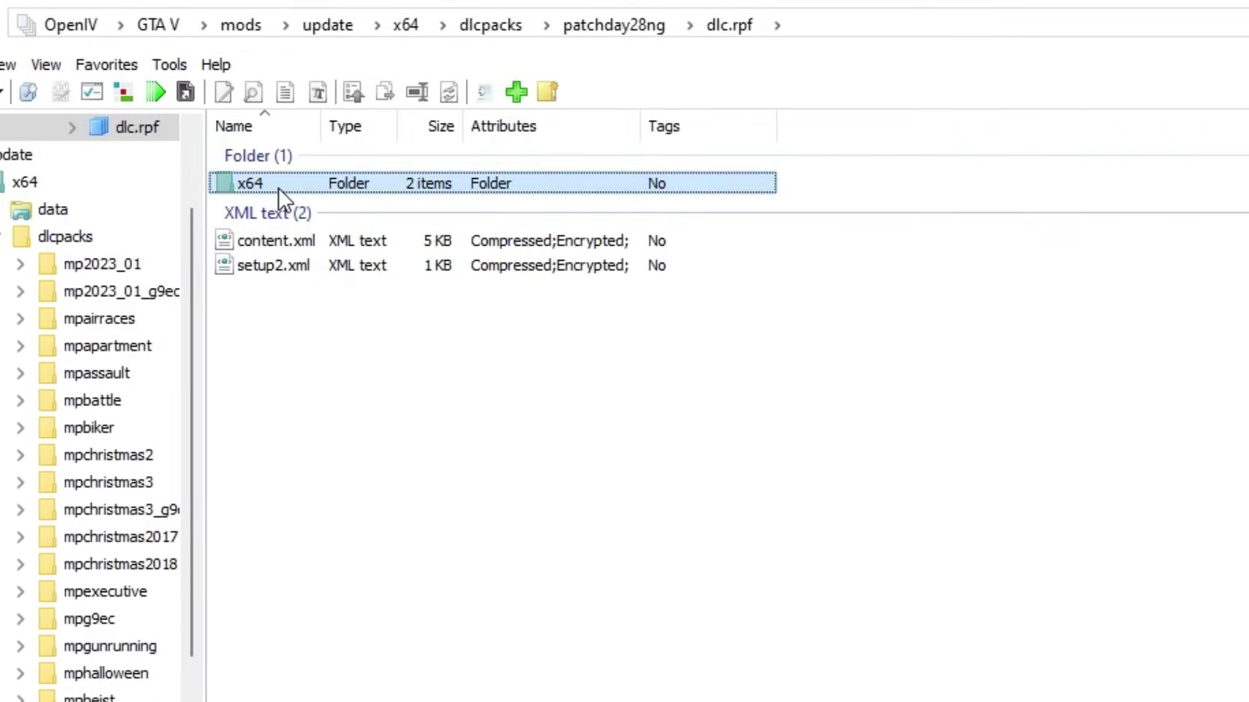
pyautogui.doubleClick(295, 185)
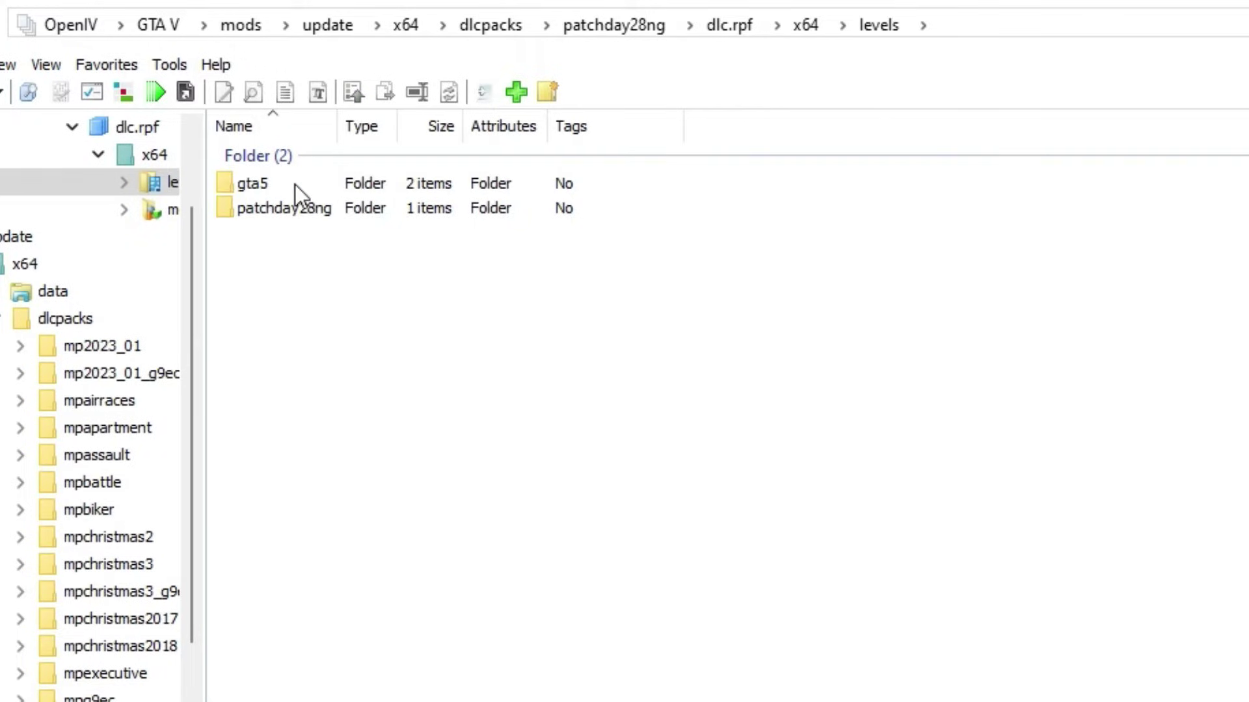
pyautogui.doubleClick(278, 181)
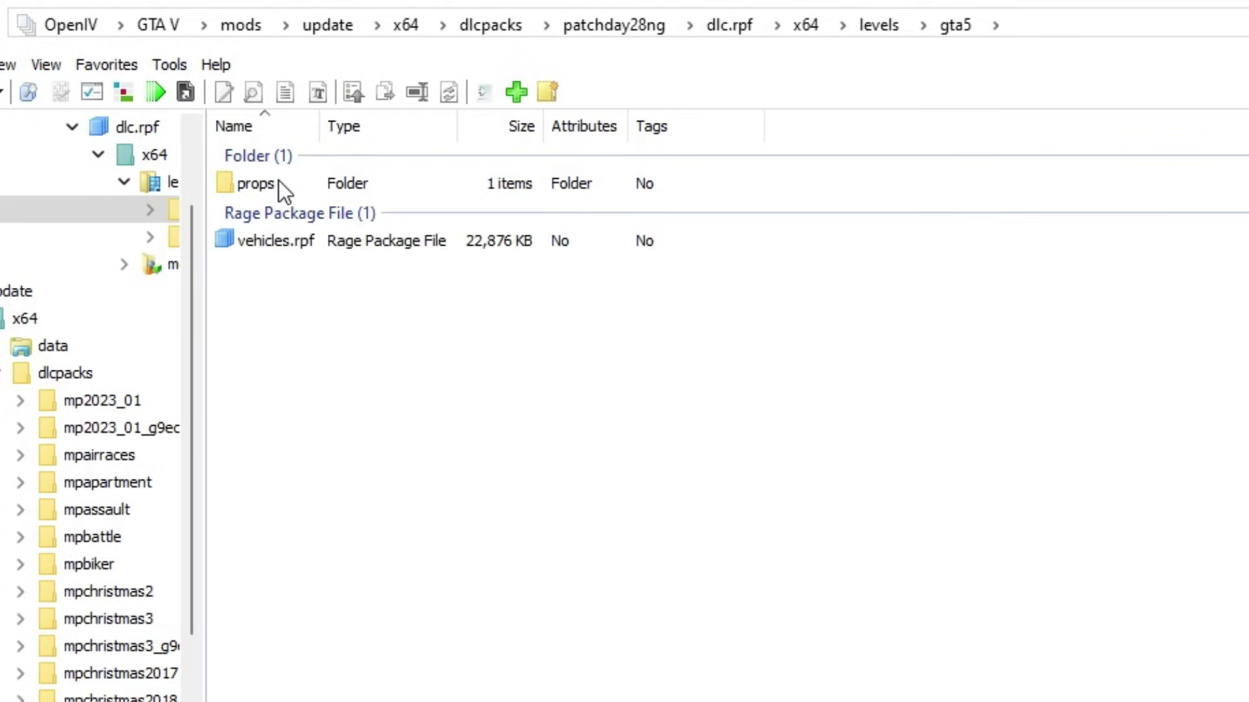
pyautogui.doubleClick(297, 239)
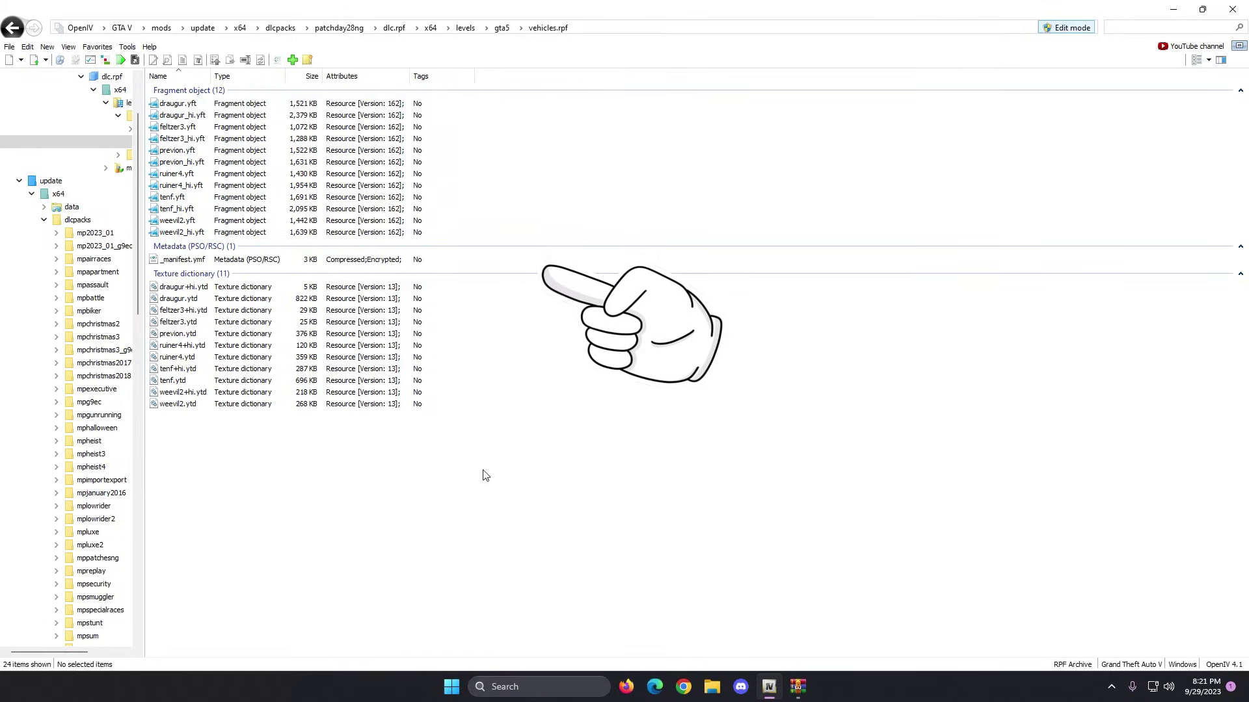
# Delete all 24 vehicle files from vehicles.rpf and shrink OpenIV beside the police car zip
pyautogui.moveTo(571, 480); pyautogui.dragTo(330, 97)
pyautogui.press('Delete')
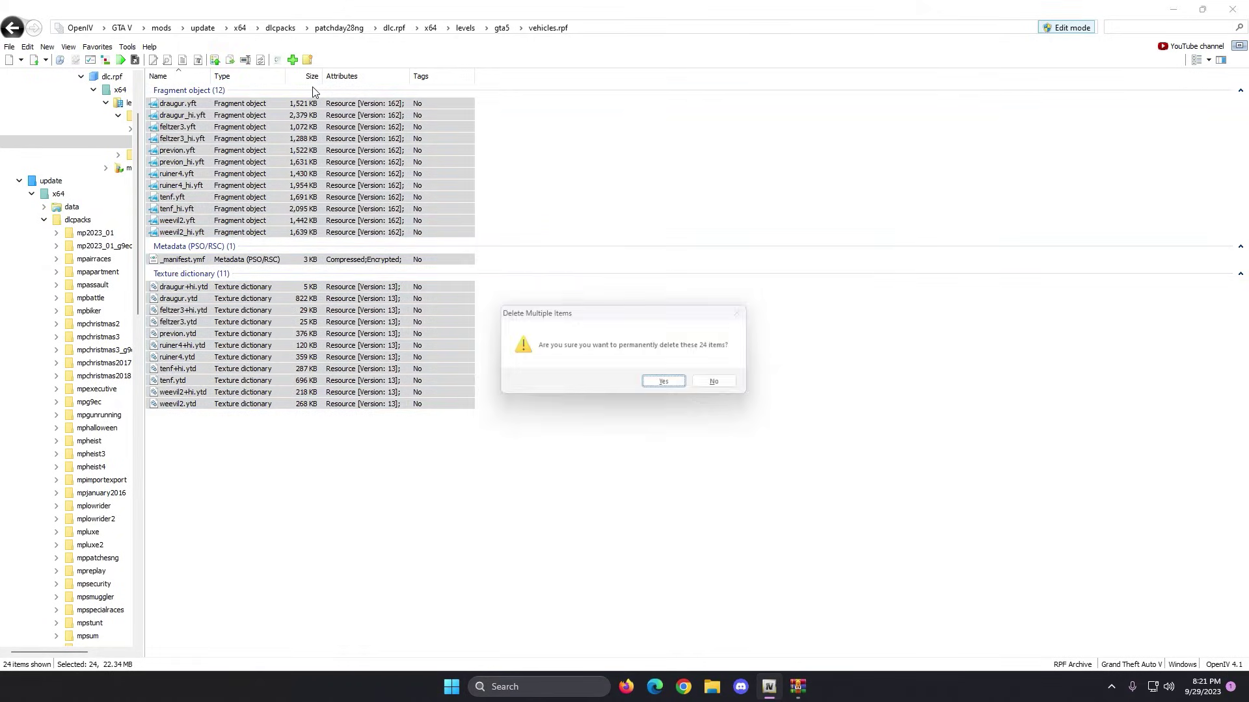
pyautogui.click(663, 384)
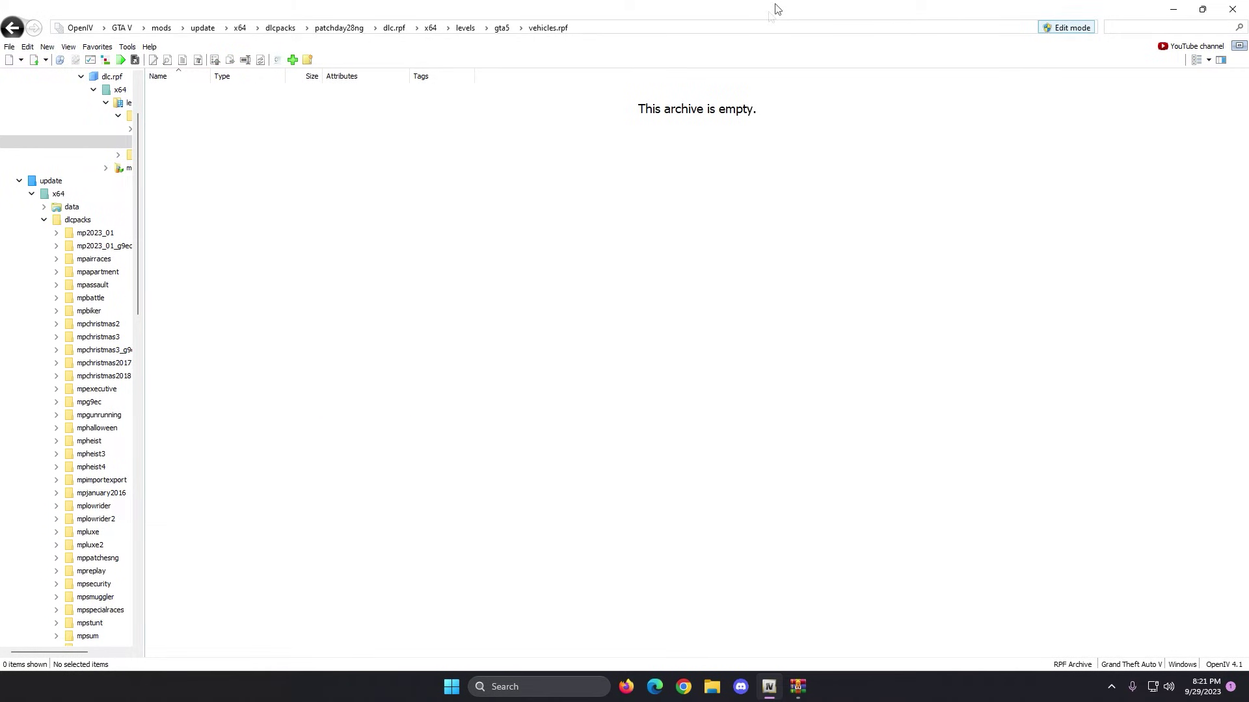
pyautogui.moveTo(778, 9); pyautogui.dragTo(346, 76)
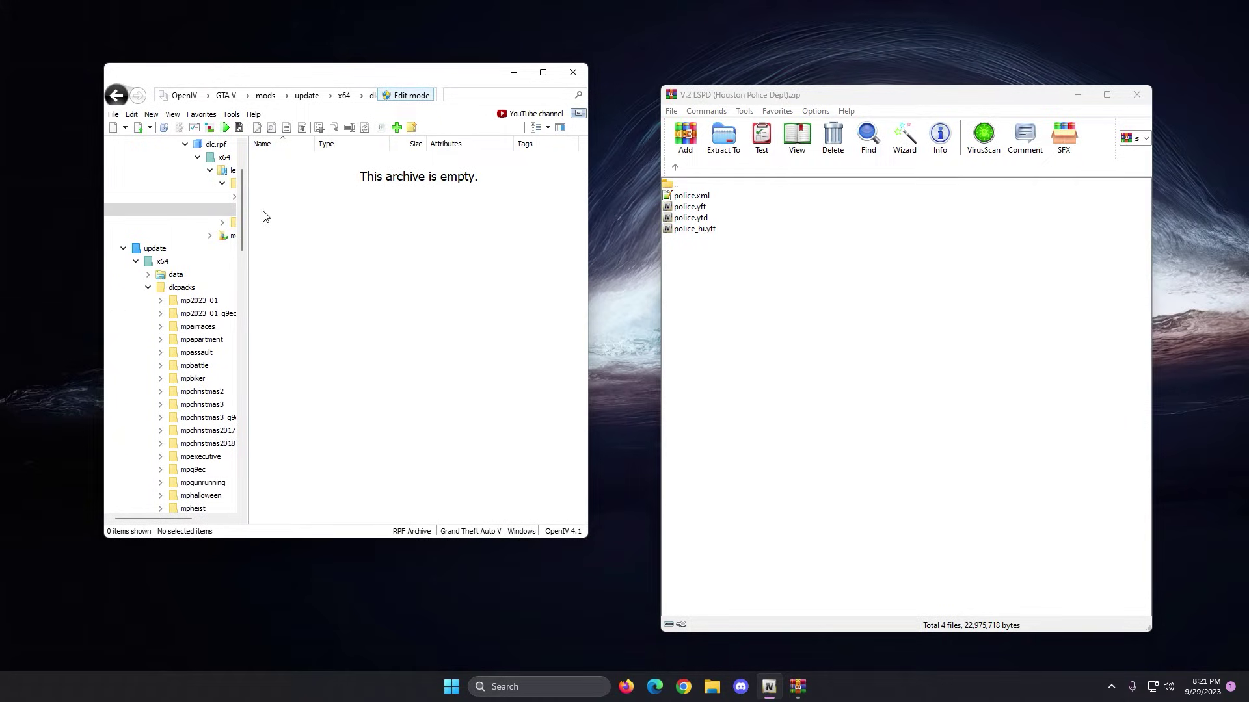
# Add vehicles.rpf to favorites under the name 'CAR INSTALL HERE - PATCHDAY28'
pyautogui.click(543, 72)
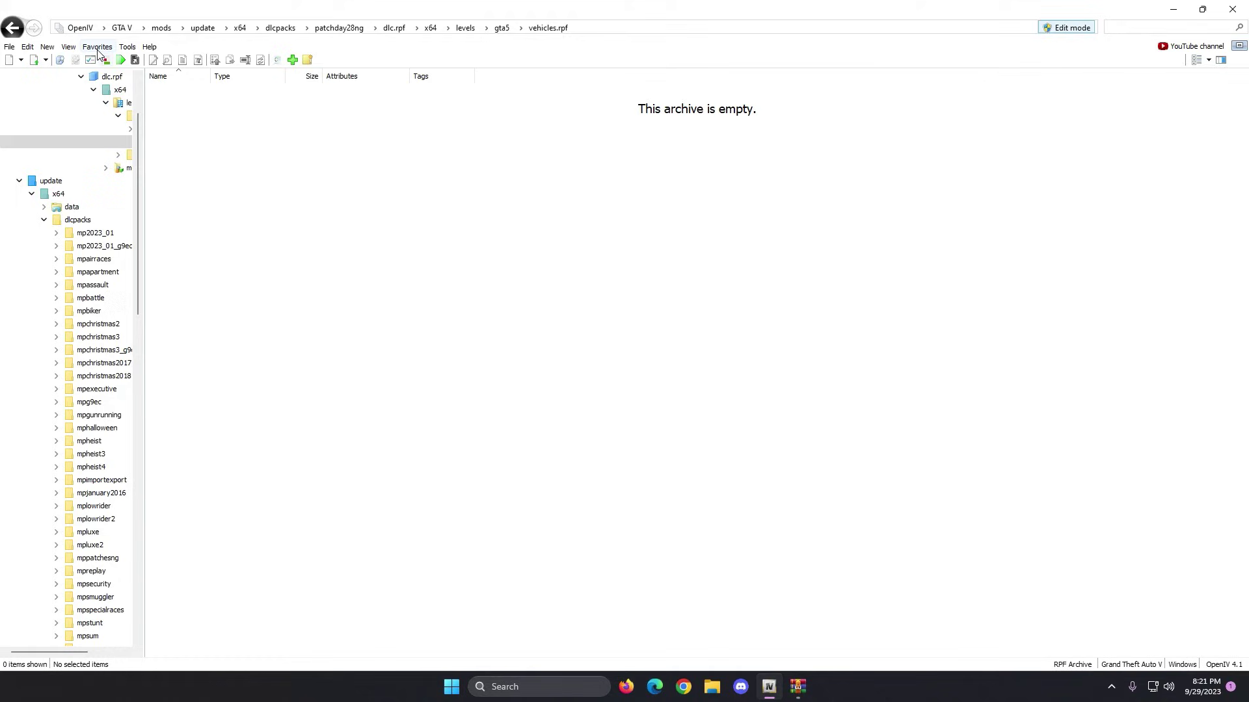
pyautogui.click(97, 47)
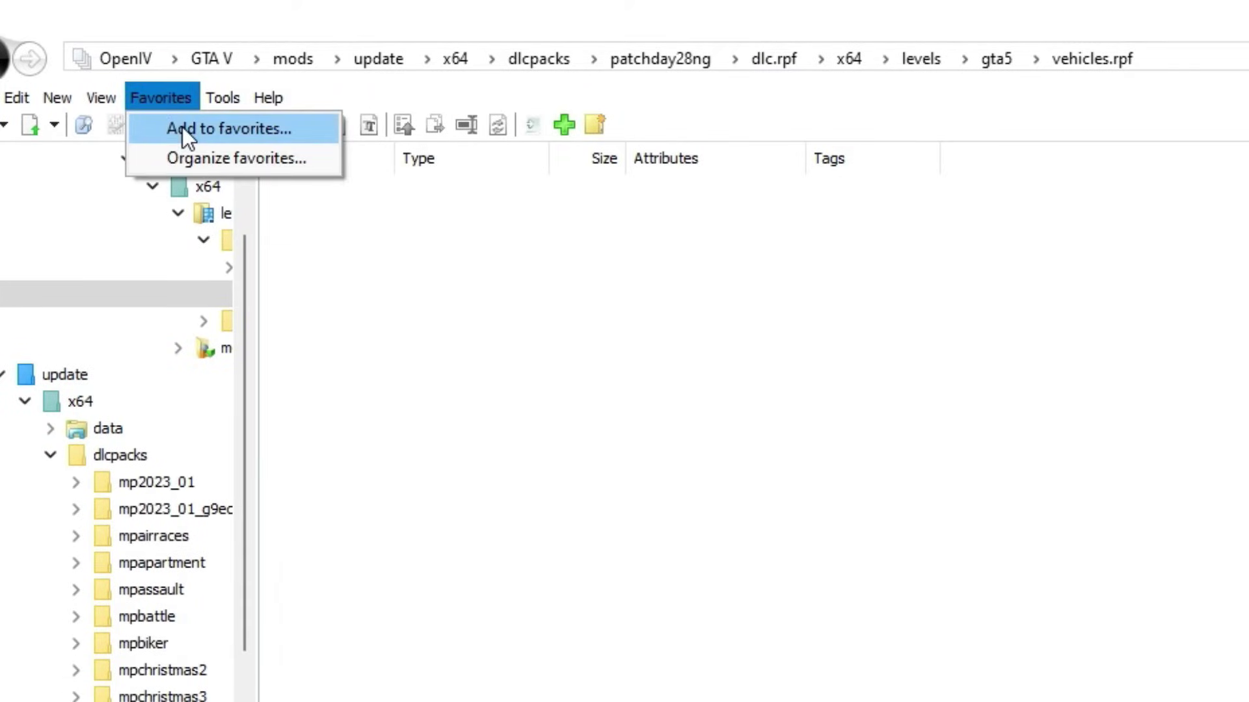
pyautogui.click(182, 128)
pyautogui.moveTo(597, 226); pyautogui.dragTo(559, 226)
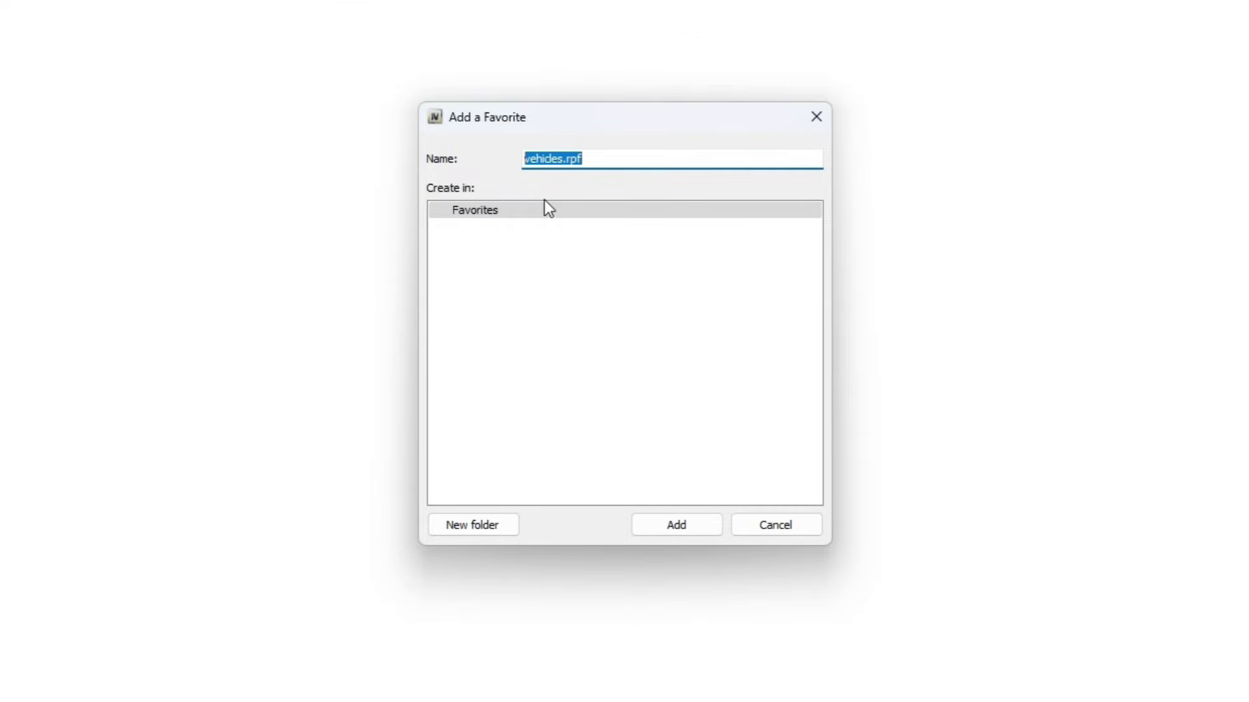
pyautogui.write('CAR INSTALL HERE - PATCHDAY28')
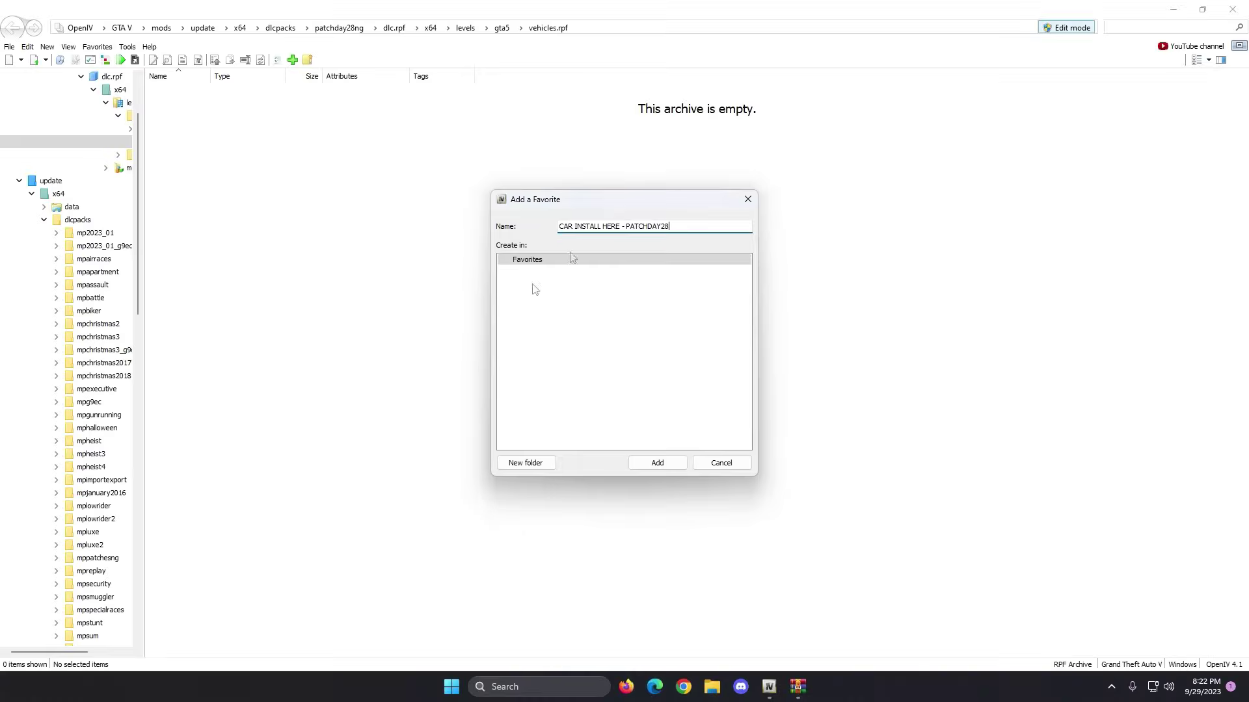
pyautogui.click(676, 524)
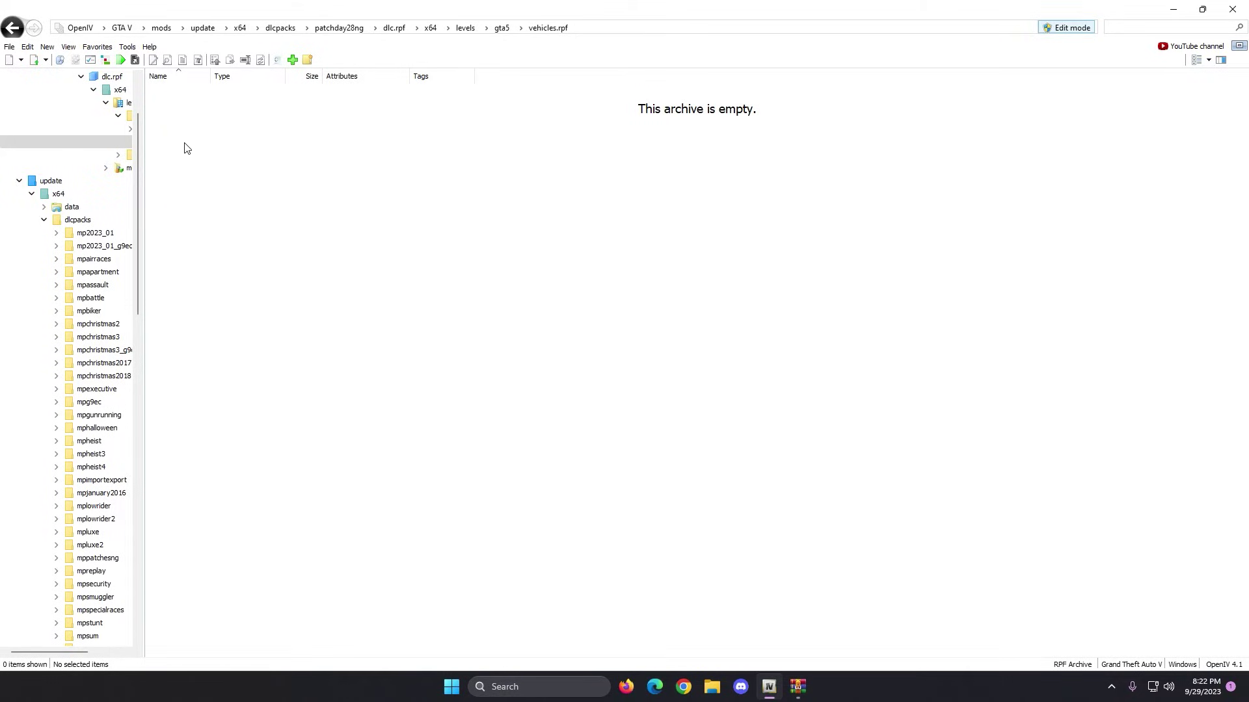
# Go to the mods folder, then reopen vehicles.rpf through the CAR INSTALL HERE - PATCHDAY28 favorite
pyautogui.scroll(3, 127, 156)
pyautogui.click(19, 103)
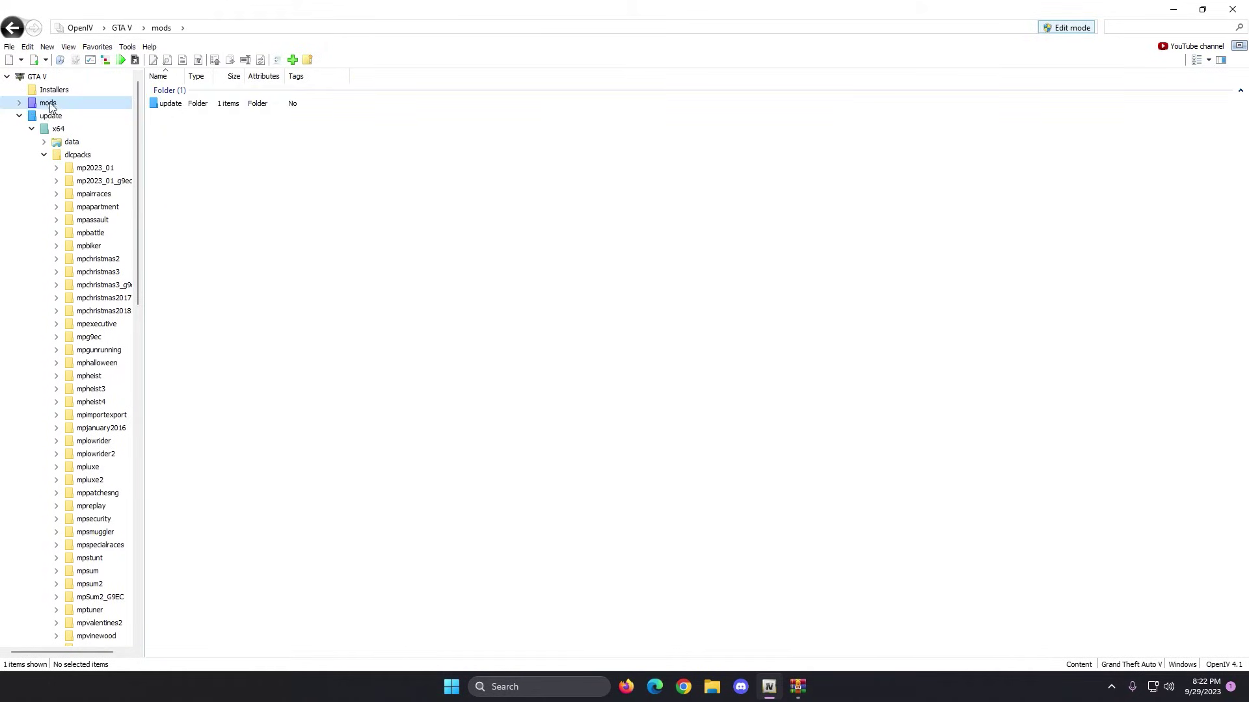
pyautogui.click(19, 117)
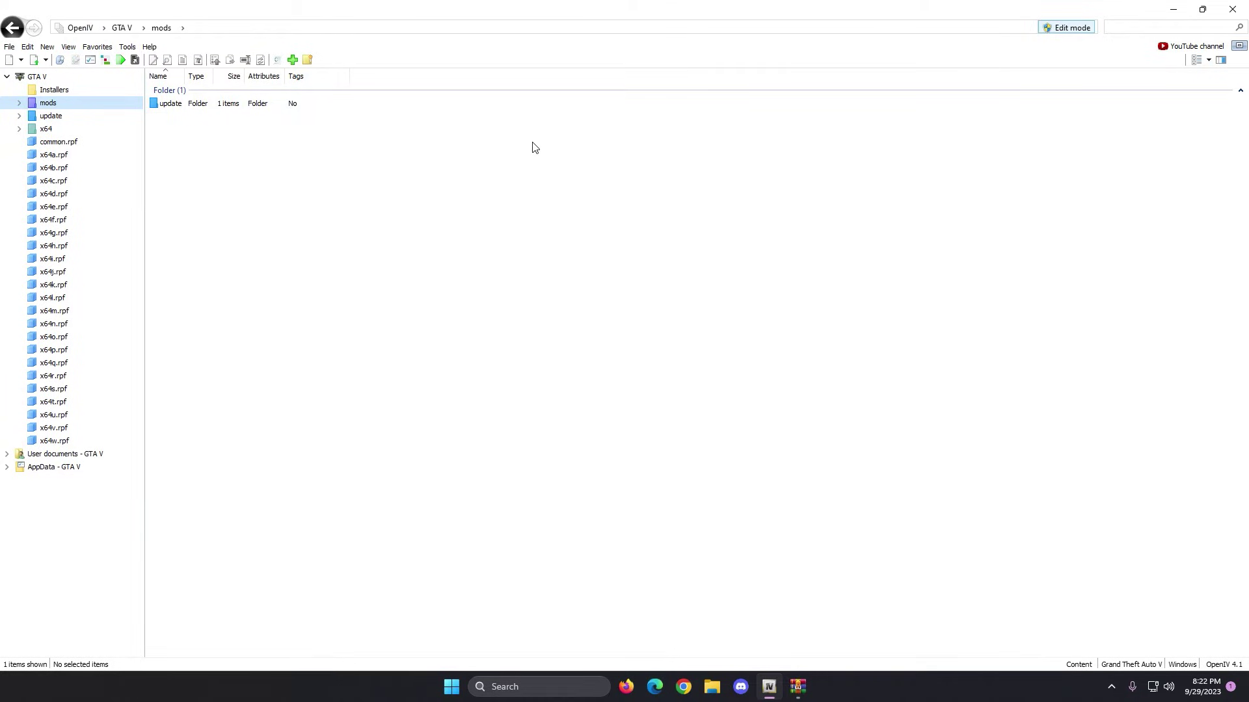
pyautogui.click(97, 47)
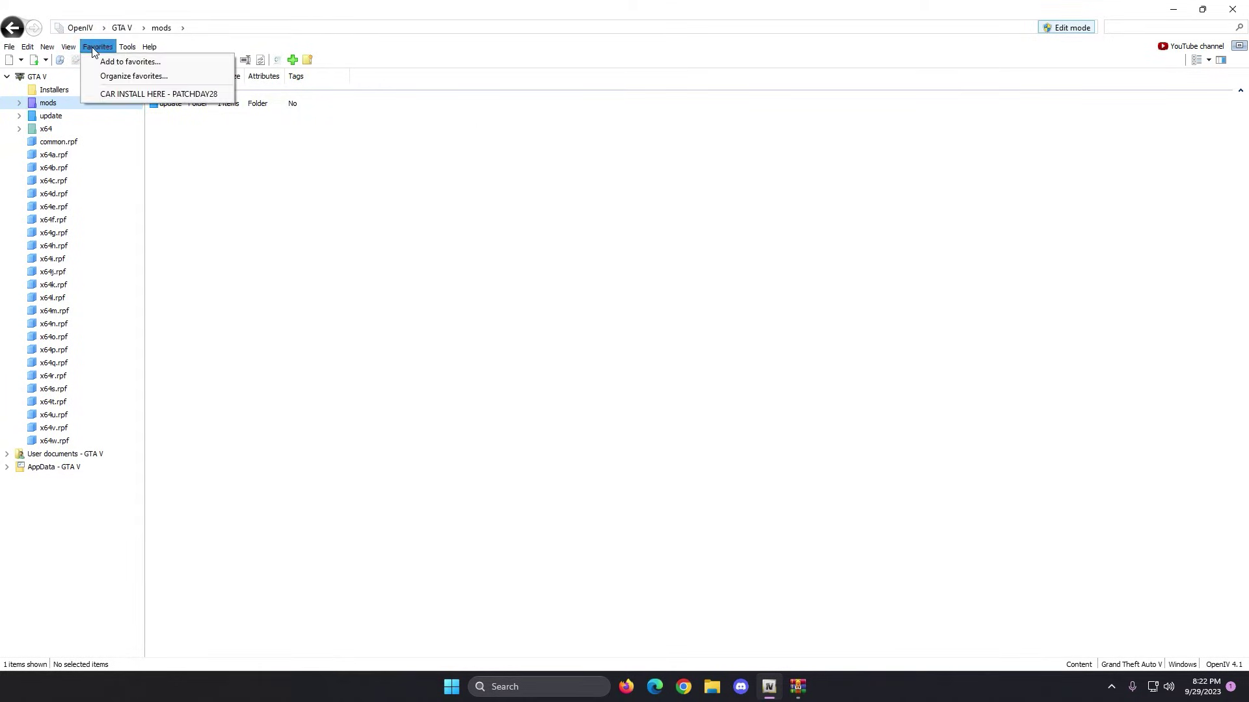
pyautogui.click(124, 95)
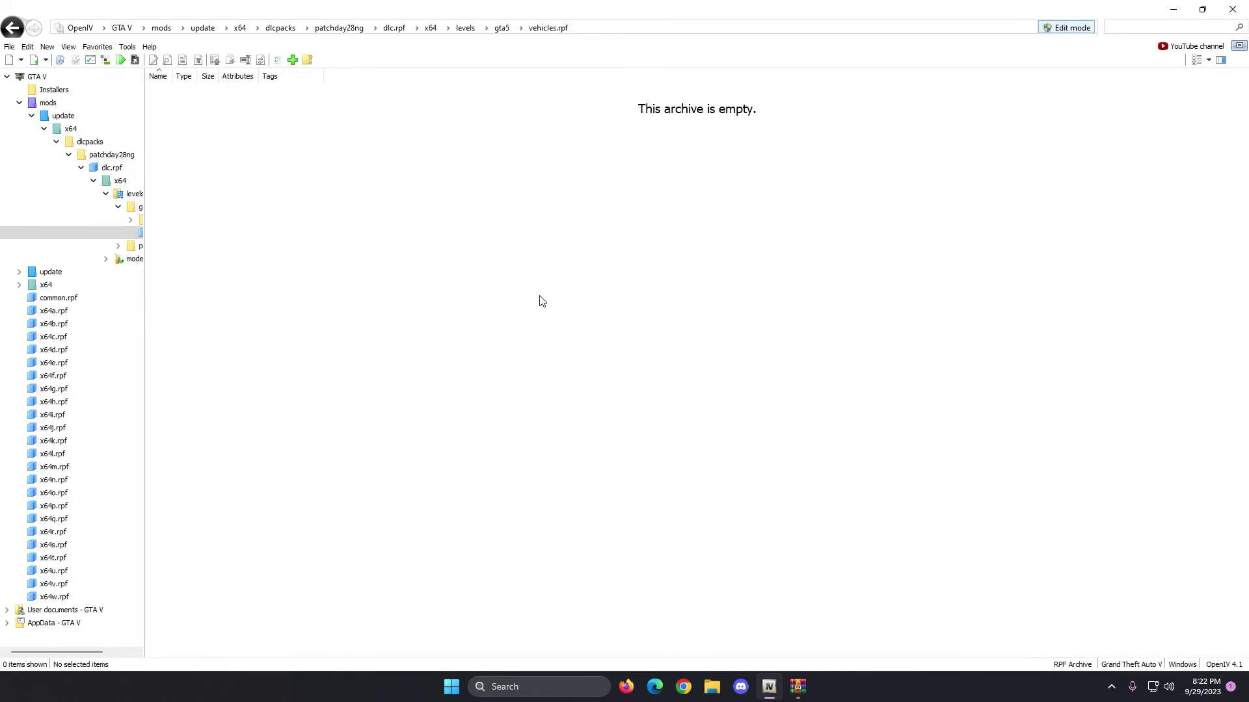
# Drag police.yft, police_hi.yft and police.ytd from the WinRAR zip into vehicles.rpf with Edit mode on
pyautogui.moveTo(771, 23); pyautogui.dragTo(374, 100)
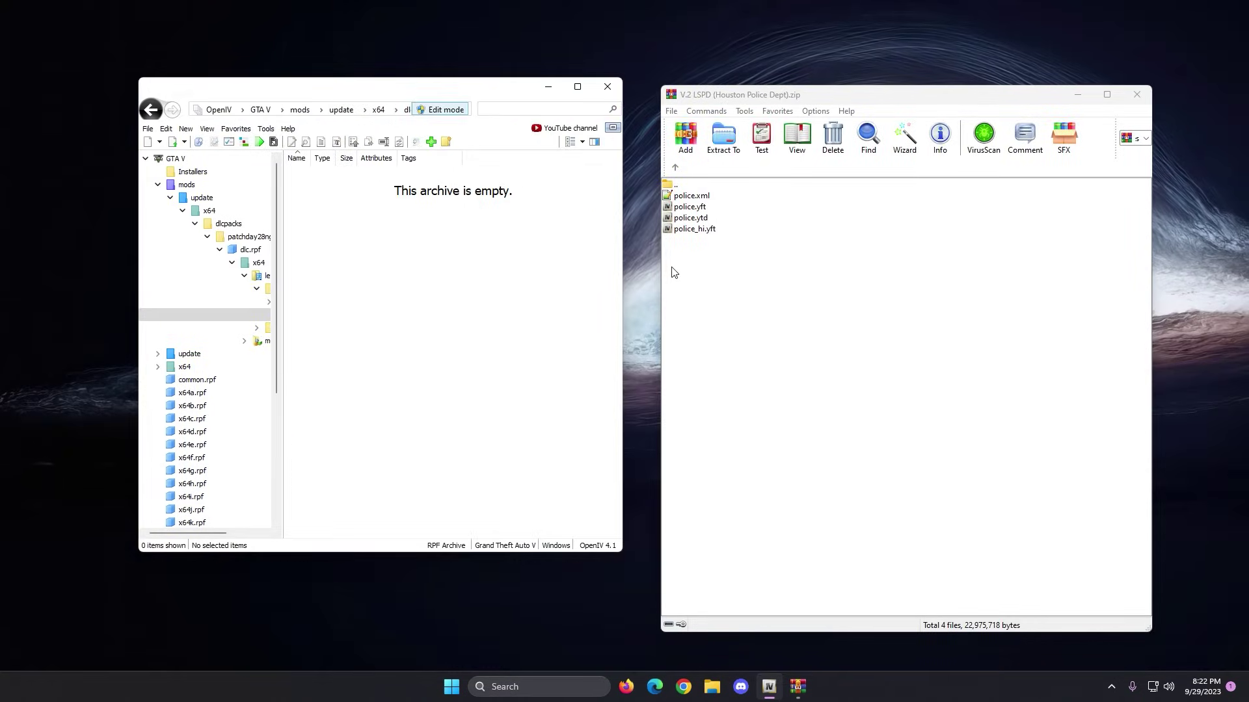
pyautogui.moveTo(717, 263); pyautogui.dragTo(472, 286)
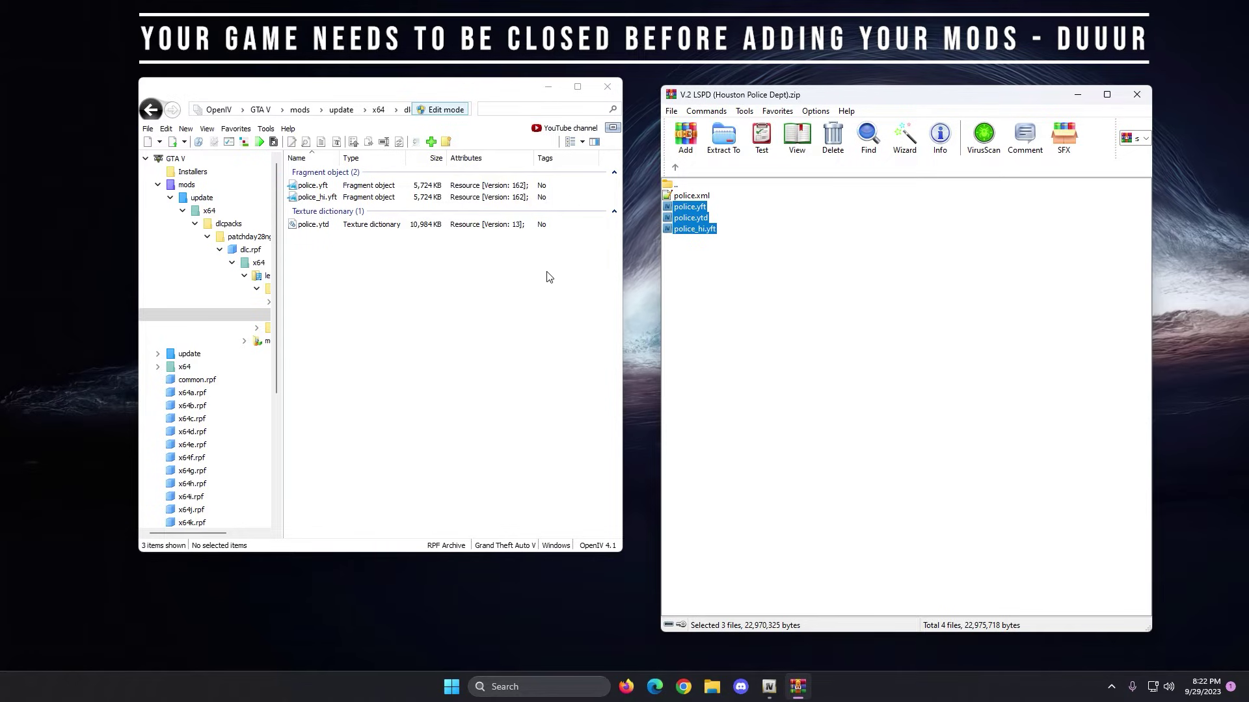
pyautogui.click(439, 111)
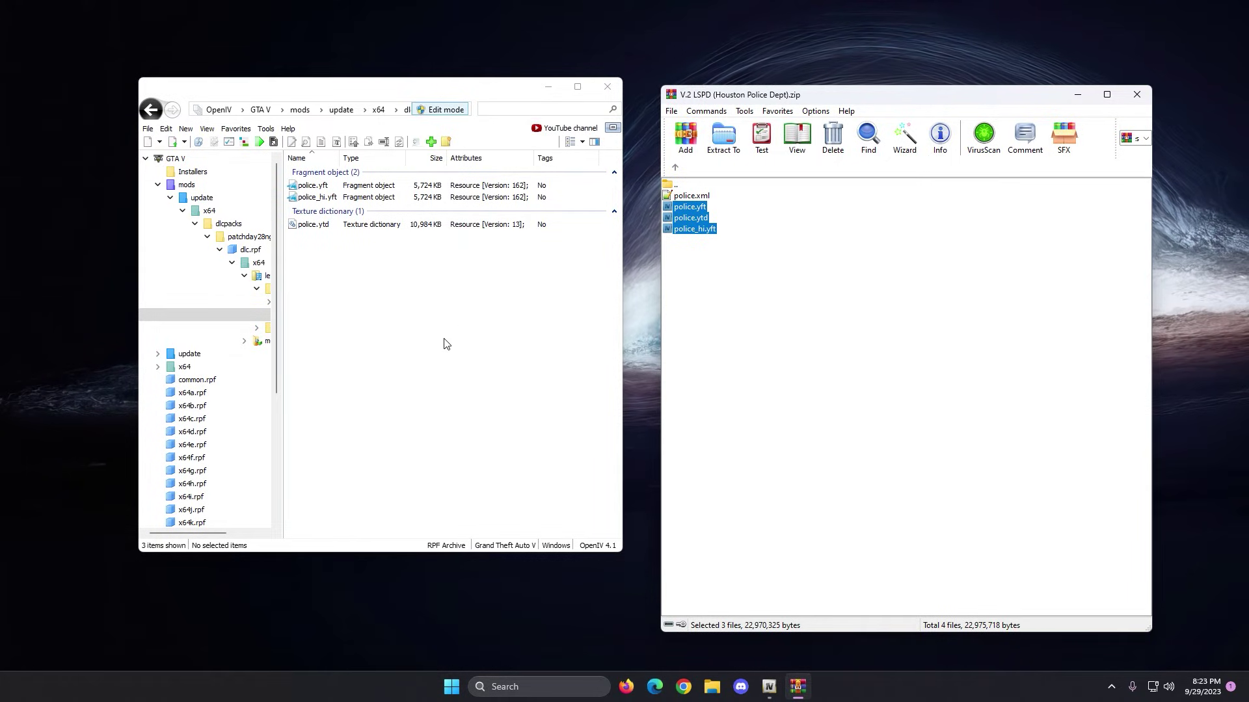
pyautogui.click(426, 317)
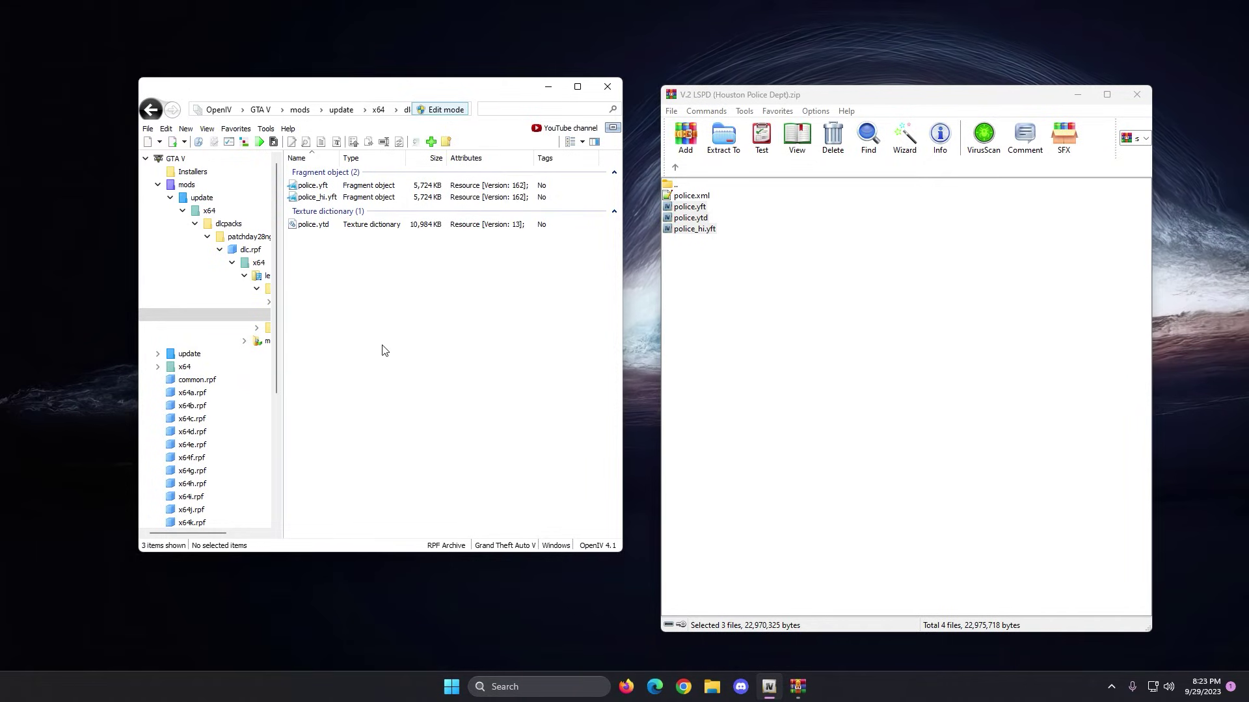
pyautogui.moveTo(796, 302); pyautogui.dragTo(699, 213)
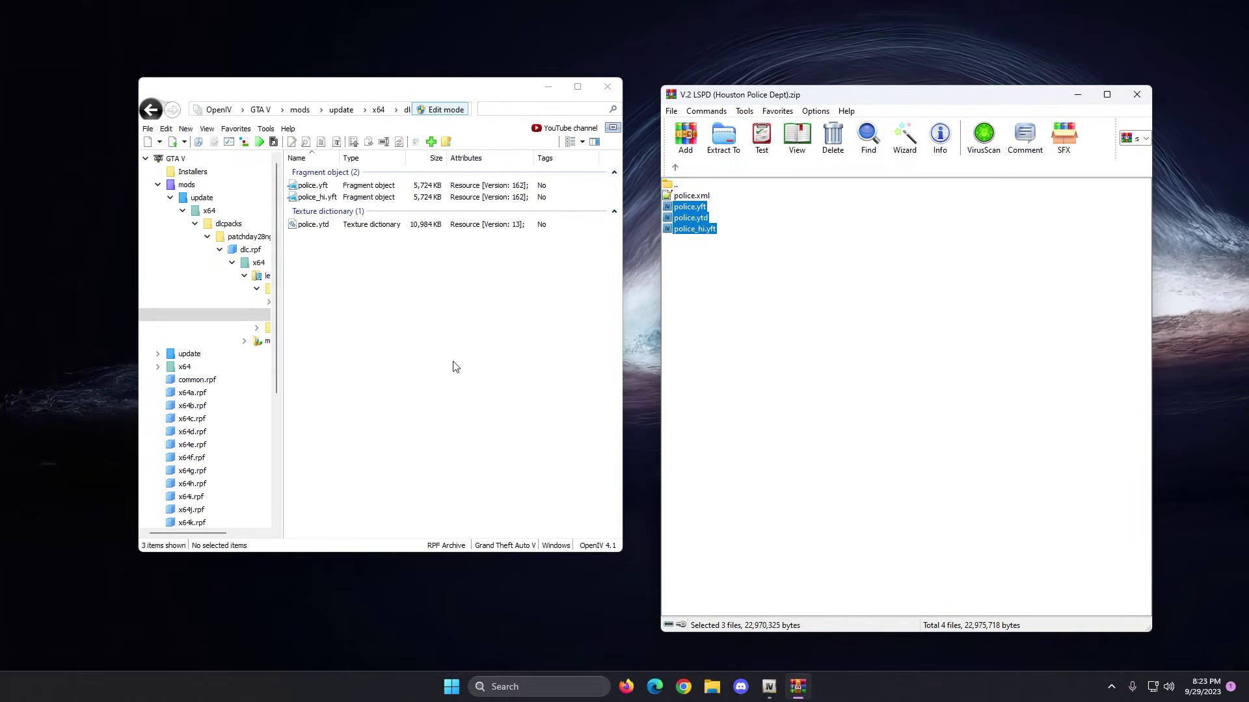
# Extract the 2011 Crown Vic Freedom folder from the zip onto the desktop and close the zip
pyautogui.click(510, 335)
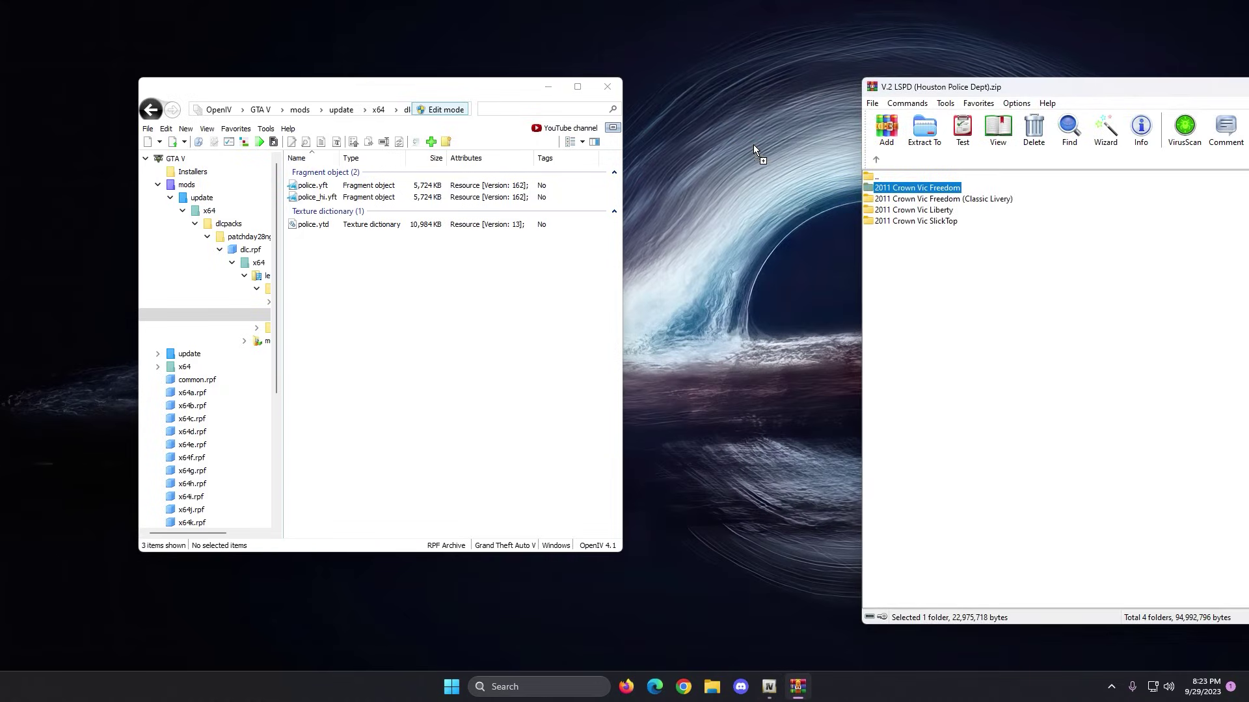
pyautogui.moveTo(753, 145); pyautogui.dragTo(748, 147)
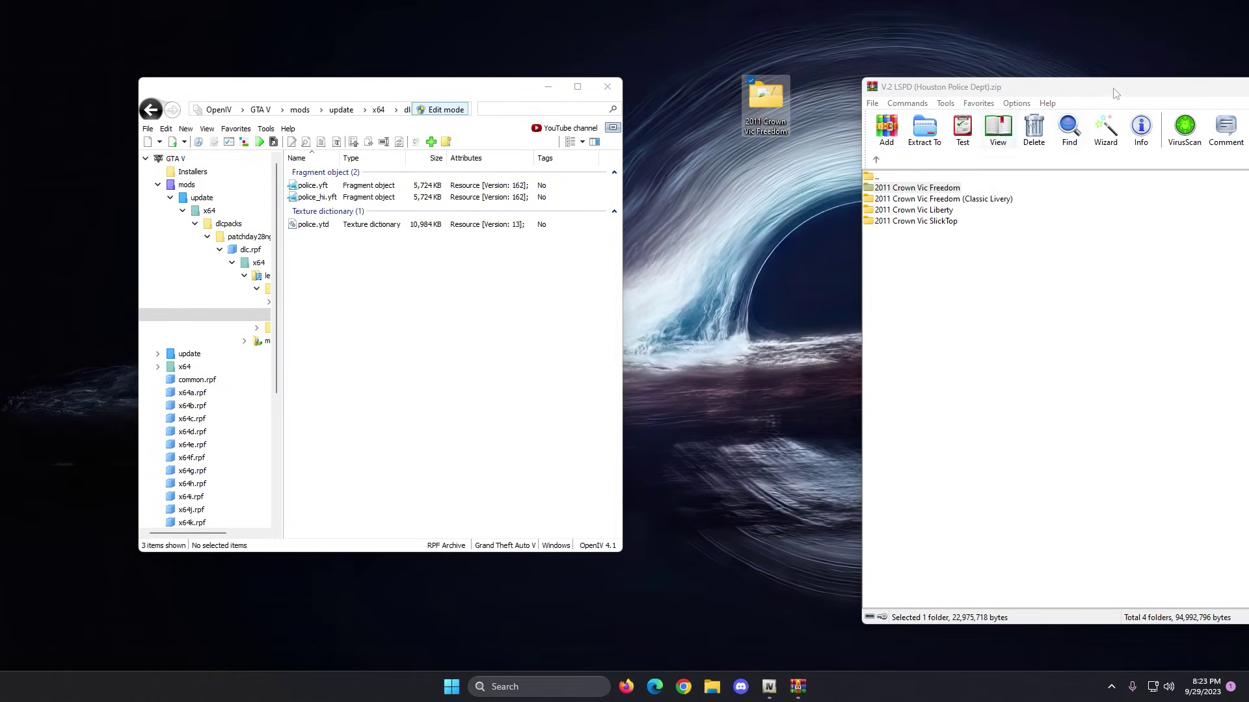
pyautogui.moveTo(1073, 87); pyautogui.dragTo(882, 154)
pyautogui.click(1143, 154)
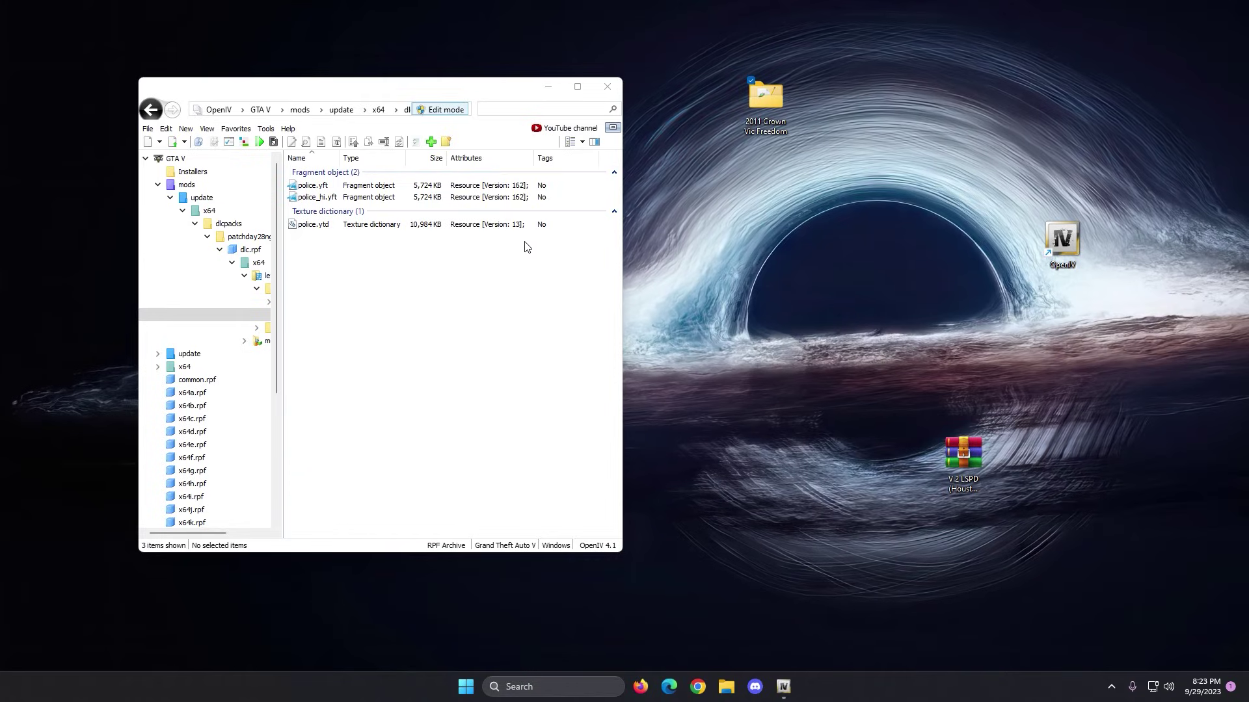
# Open the 2011 Crown Vic Freedom folder, select the three police files, then close the window
pyautogui.moveTo(765, 98); pyautogui.dragTo(863, 168)
pyautogui.doubleClick(864, 168)
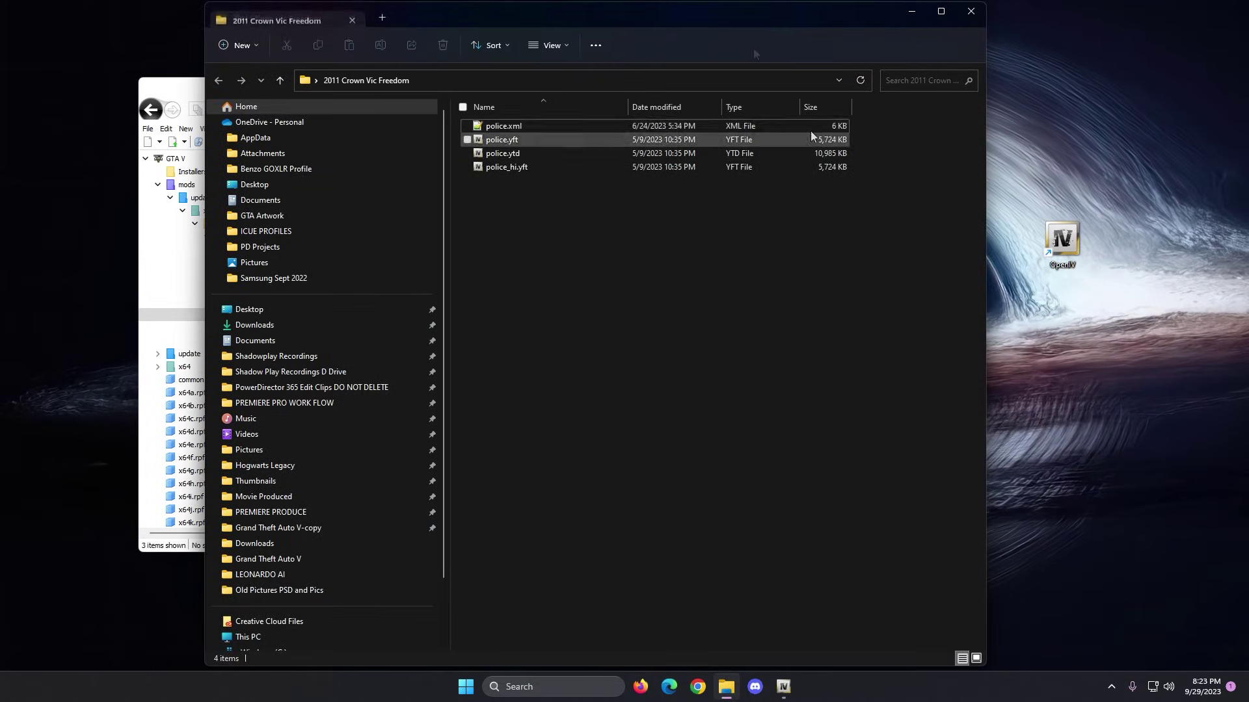
pyautogui.moveTo(743, 19); pyautogui.dragTo(1146, 31)
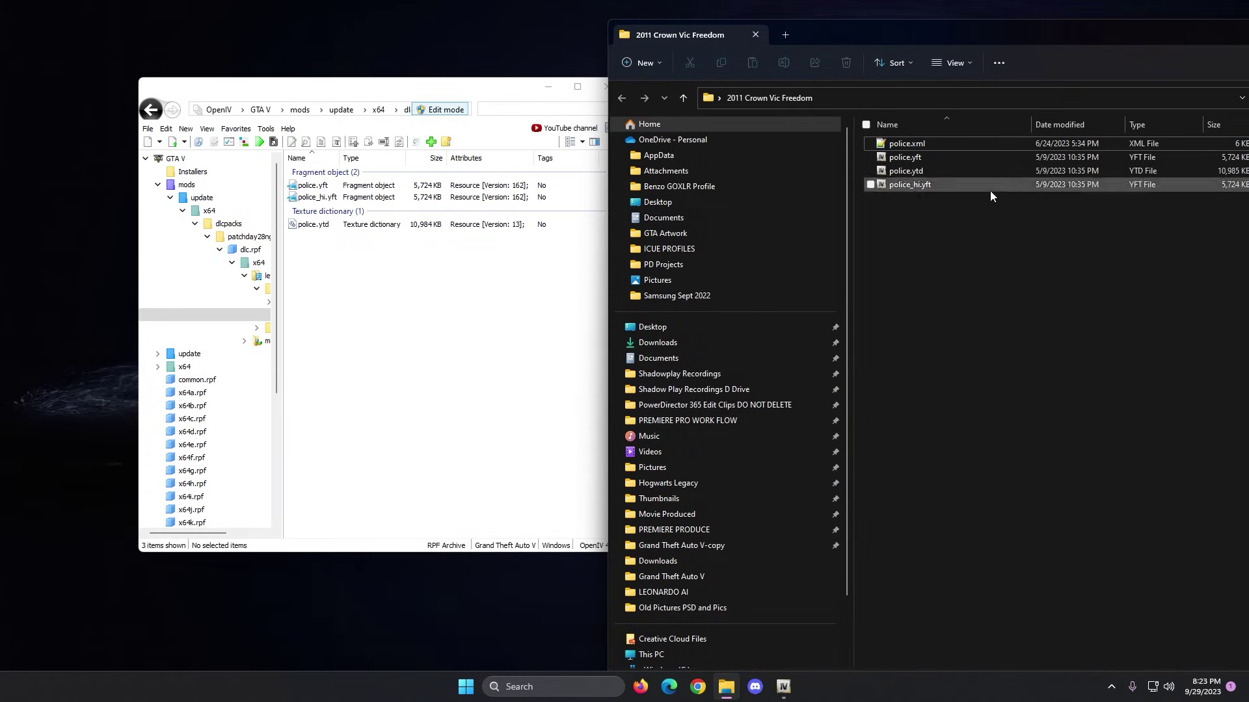
pyautogui.moveTo(992, 232); pyautogui.dragTo(920, 171)
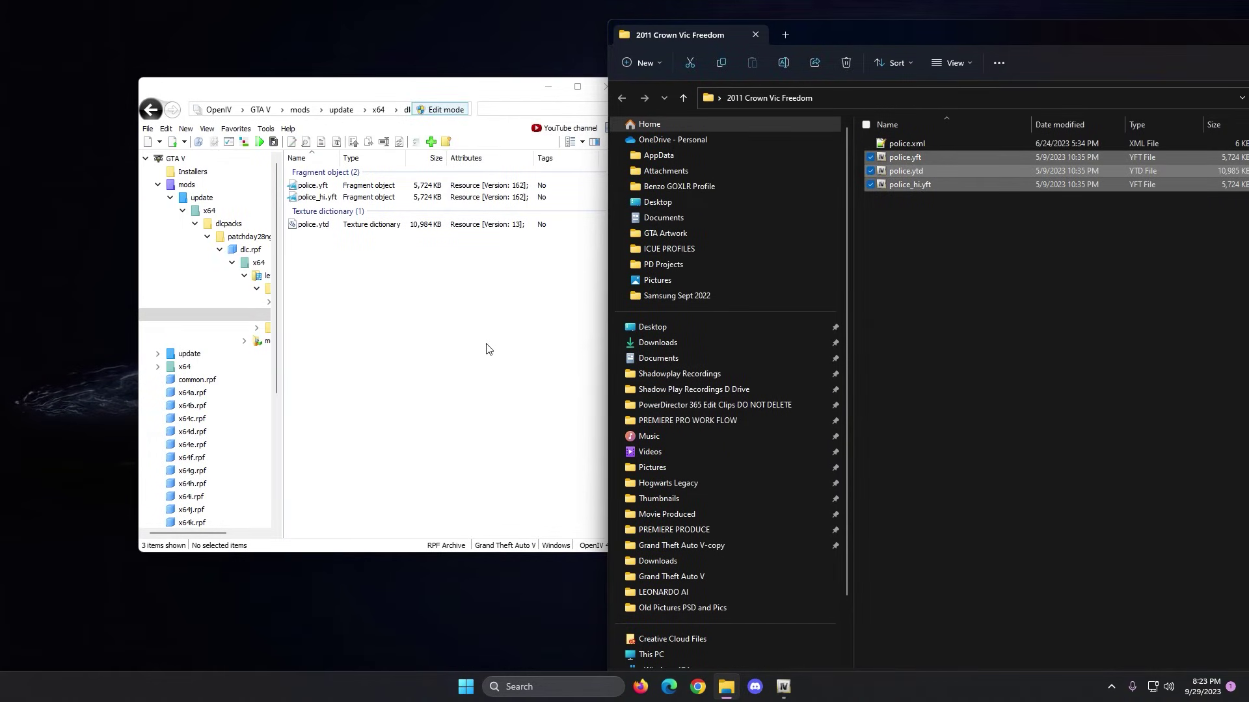
pyautogui.moveTo(1169, 45); pyautogui.dragTo(894, 107)
pyautogui.click(1090, 93)
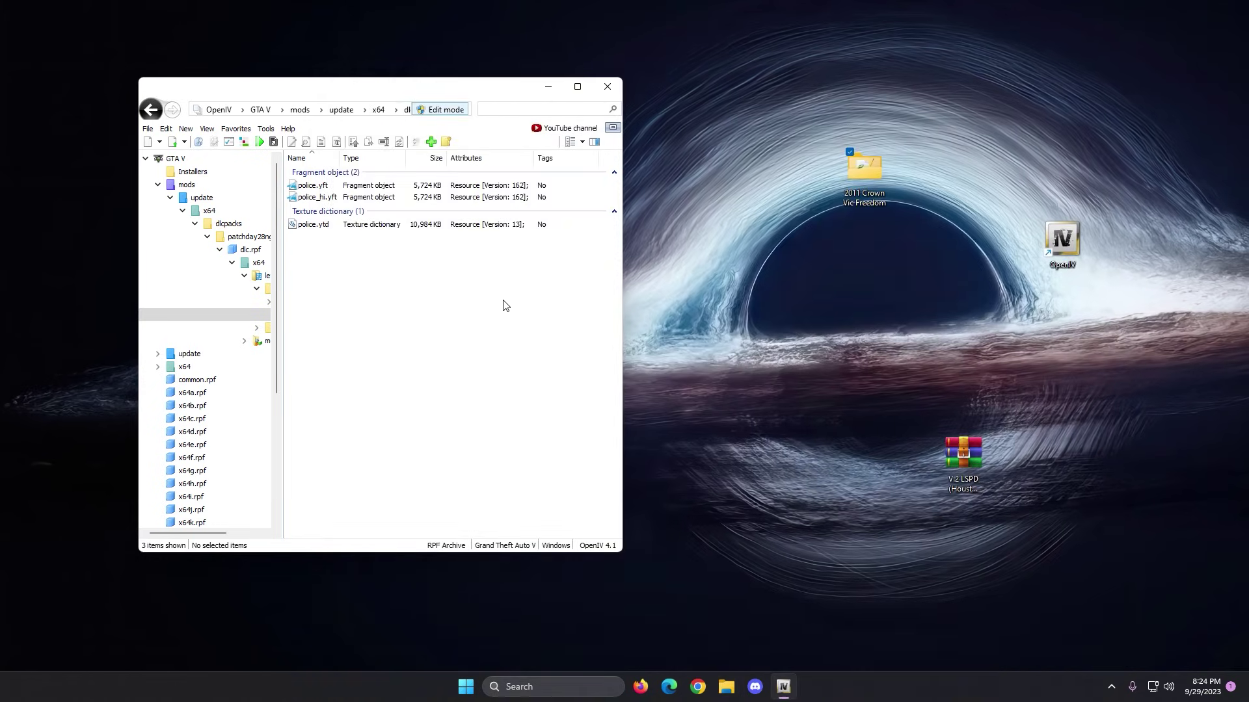
# Maximize OpenIV and add the dlcpacks folder to favorites as 'DLC PACKS HERE'
pyautogui.press('super+Up')
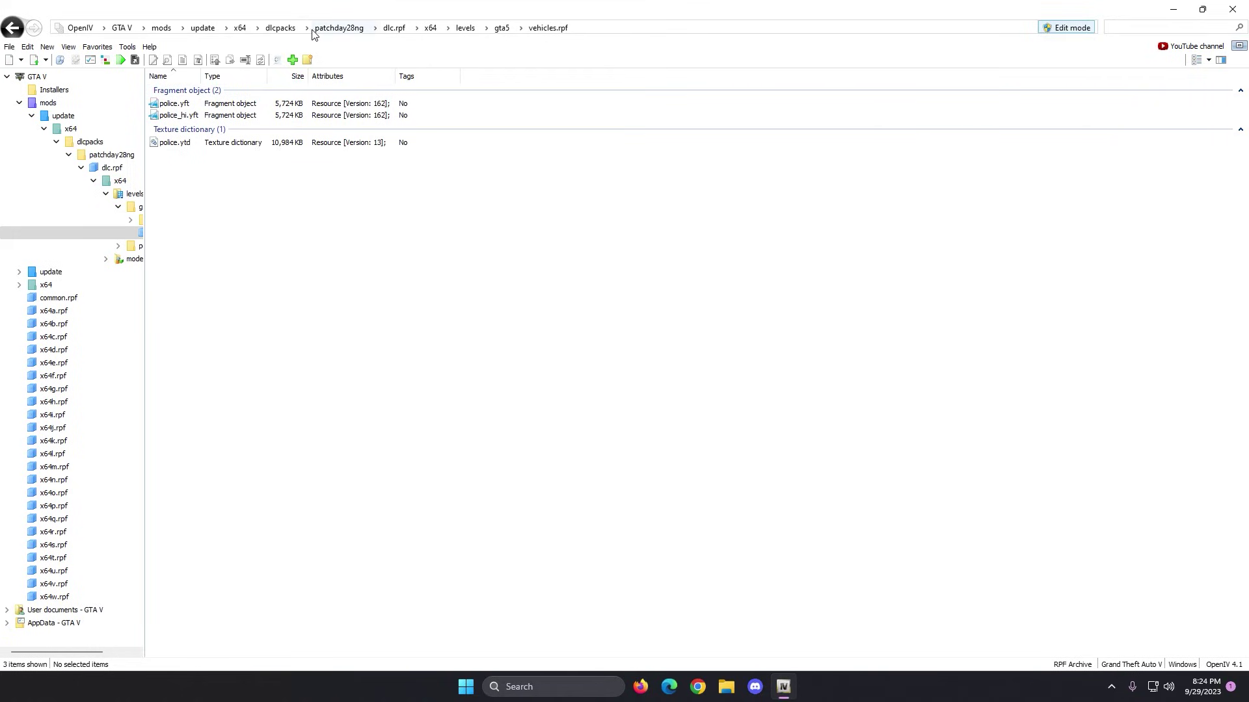
pyautogui.click(281, 28)
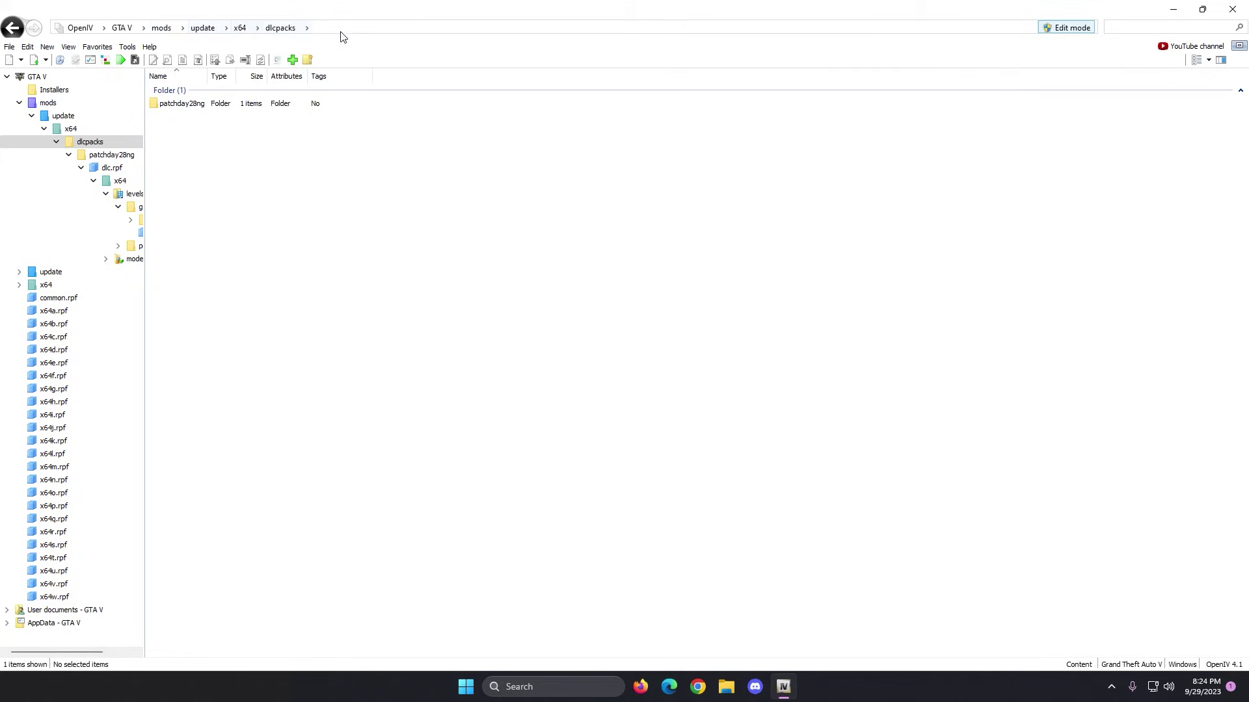
pyautogui.click(98, 47)
pyautogui.click(123, 62)
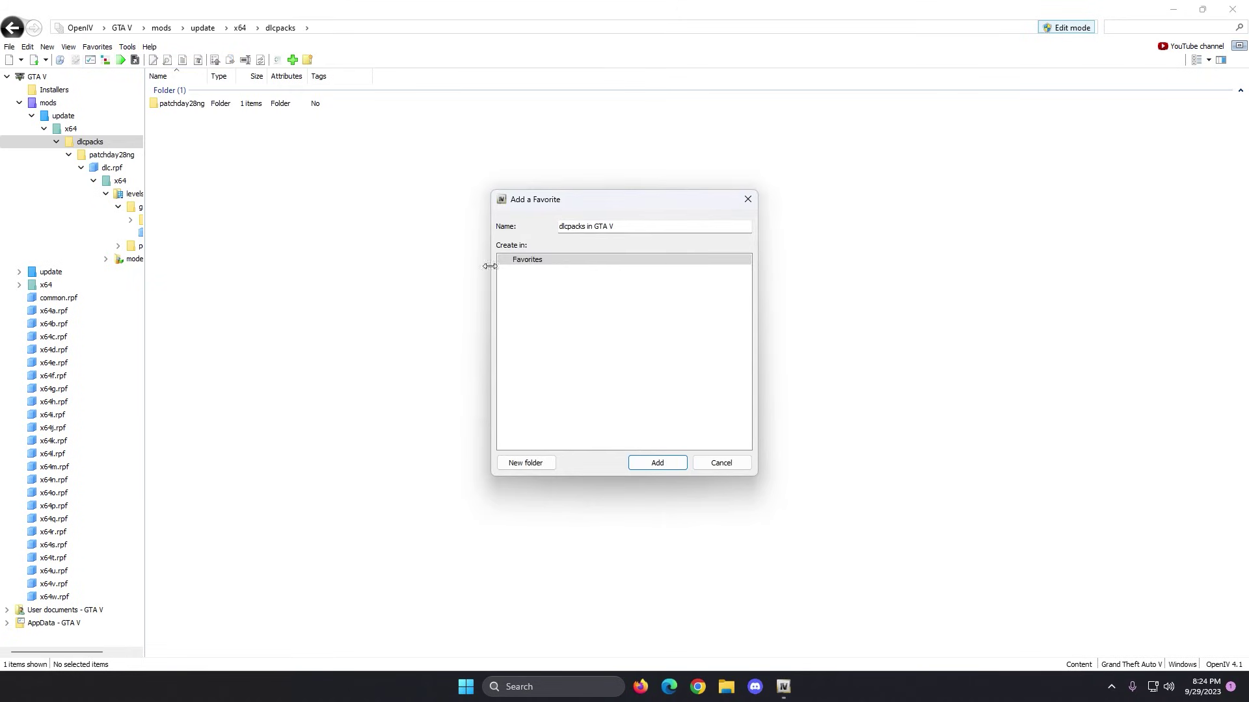
pyautogui.moveTo(628, 229); pyautogui.dragTo(558, 226)
pyautogui.write('DLC PACKS HERE')
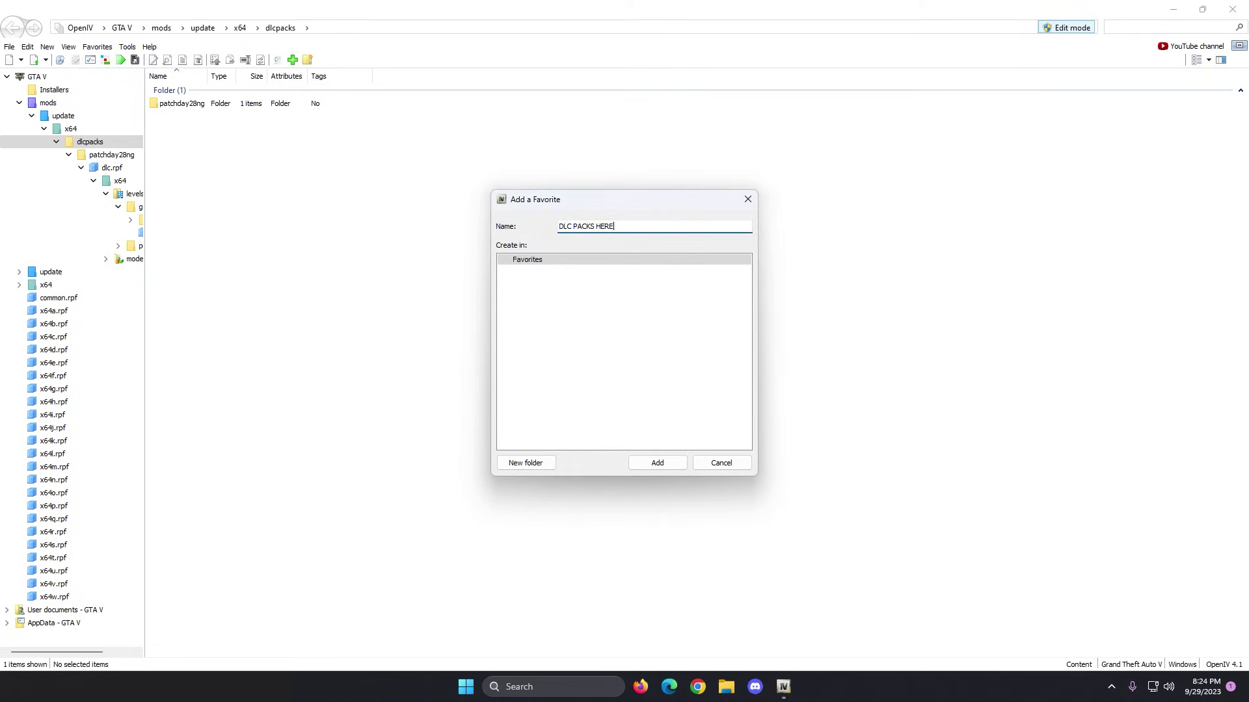
pyautogui.click(656, 463)
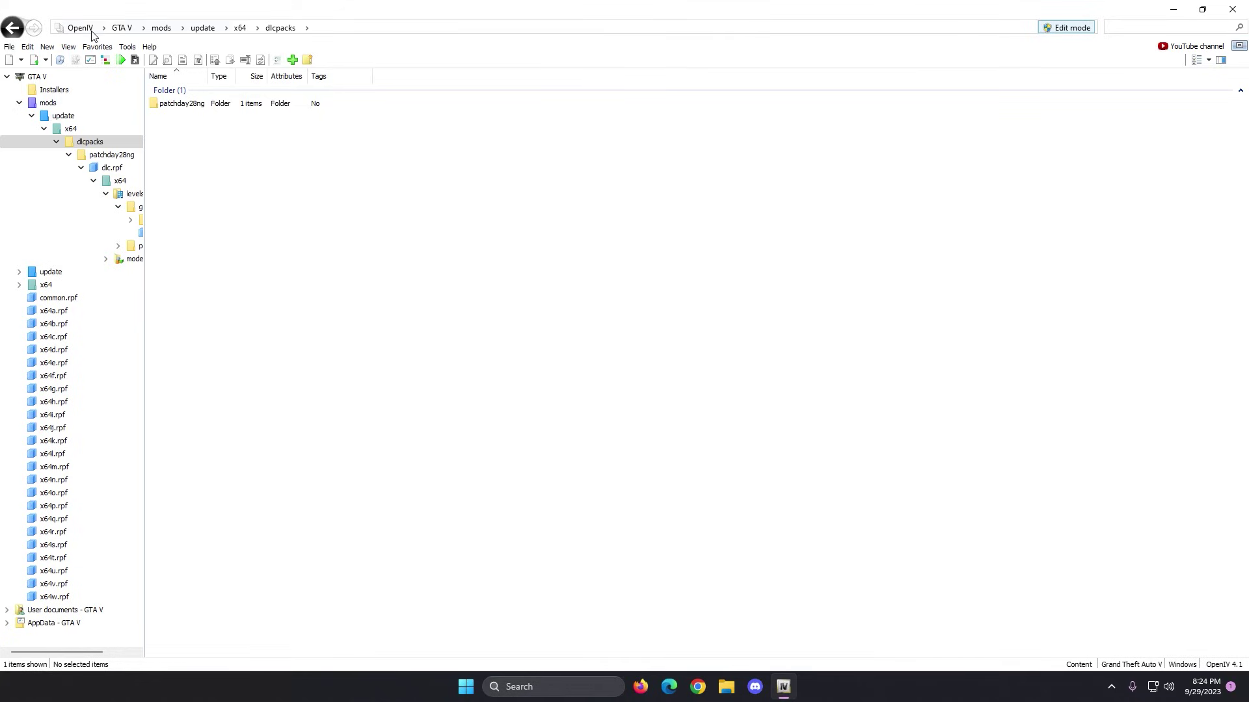
# Test the CAR INSTALL HERE - PATCHDAY28 and DLC PACKS HERE favorites
pyautogui.click(97, 46)
pyautogui.click(127, 93)
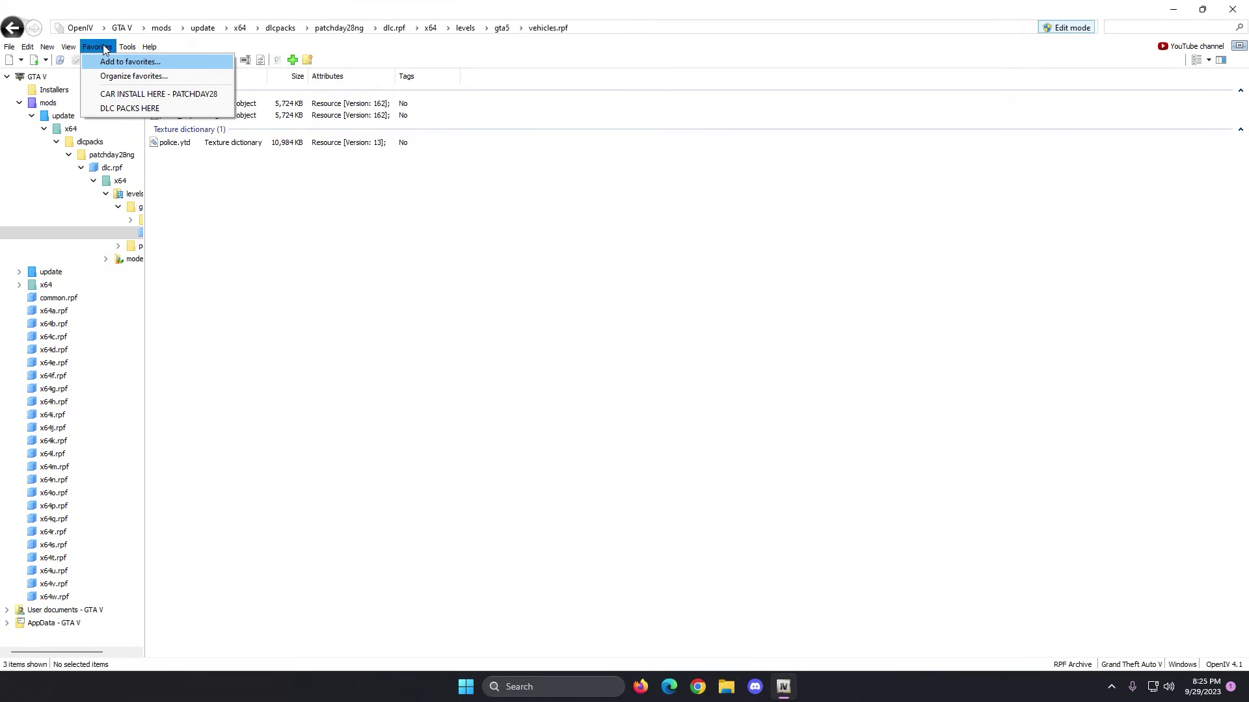
pyautogui.click(113, 108)
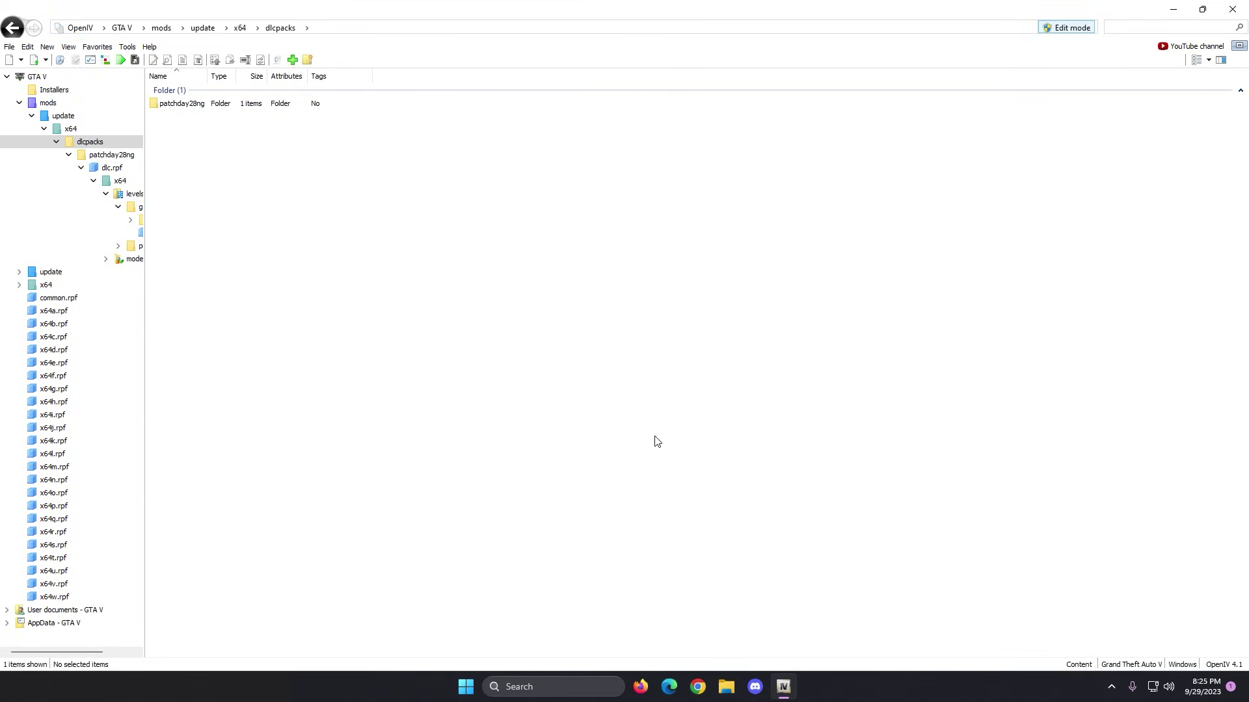
# Orbit and zoom the police.yft model to inspect its rear, side lettering, roof number and windshield
pyautogui.click(141, 232)
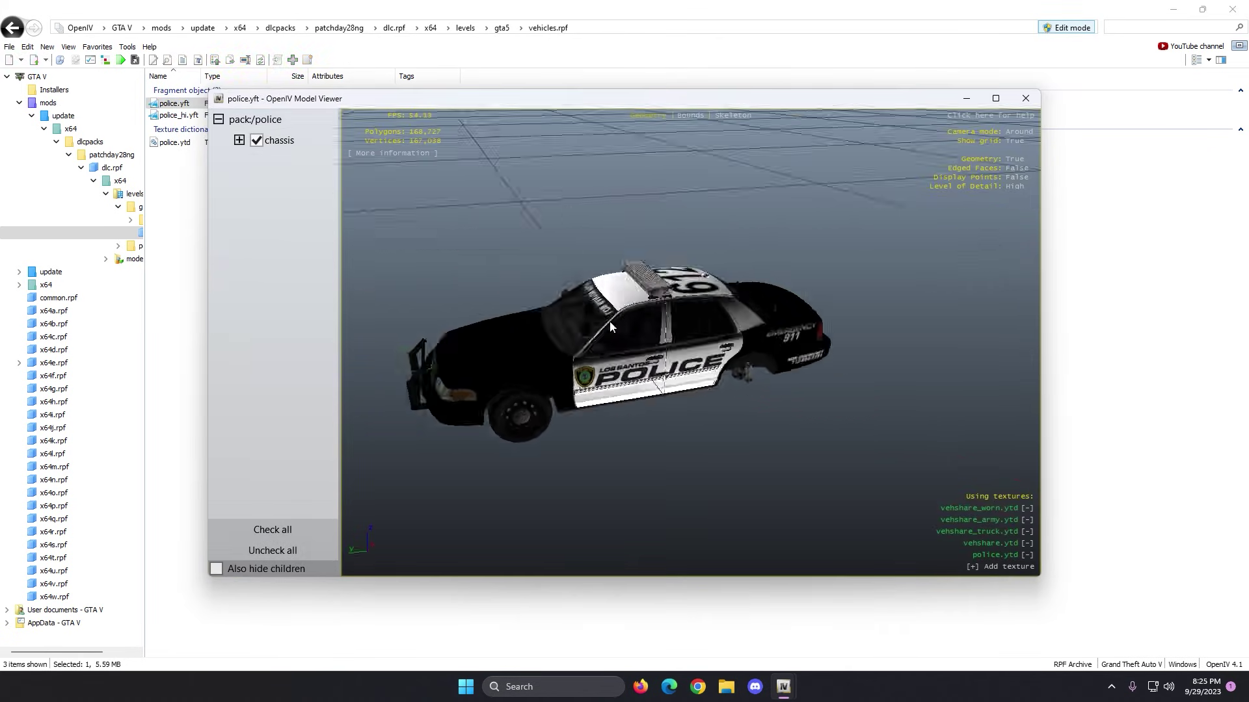
pyautogui.moveTo(611, 327); pyautogui.dragTo(721, 384)
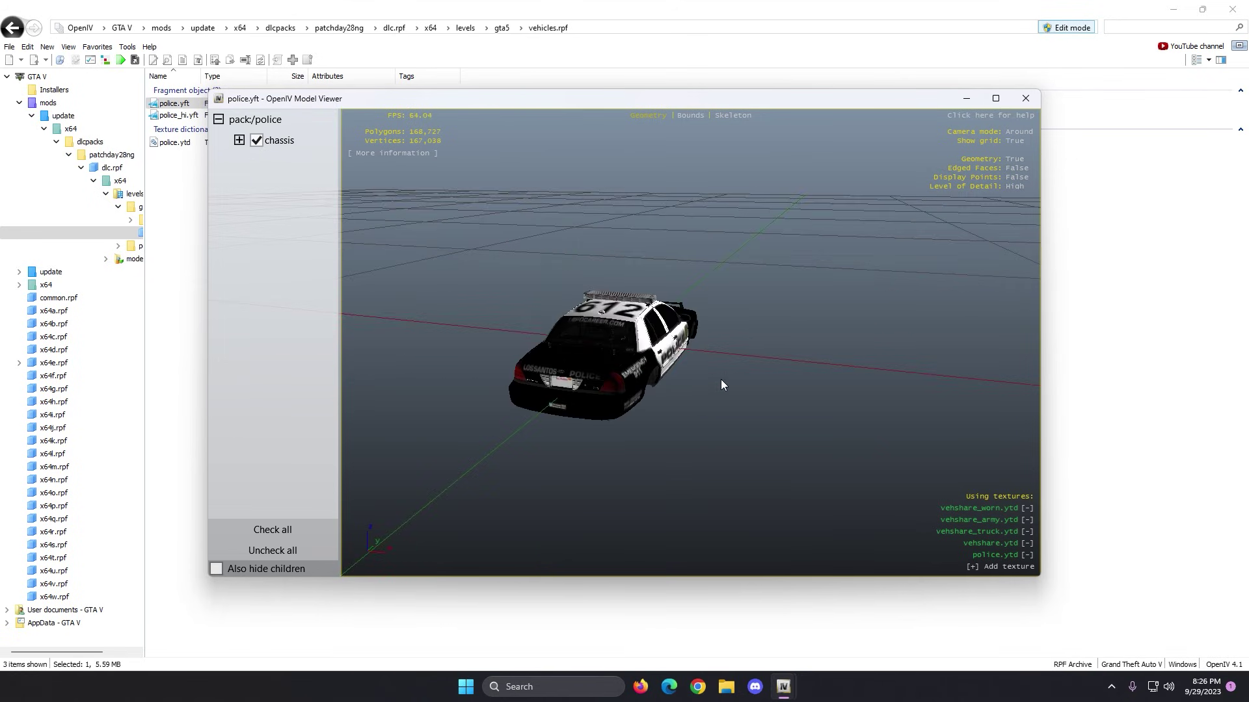
pyautogui.scroll(3, 708, 351)
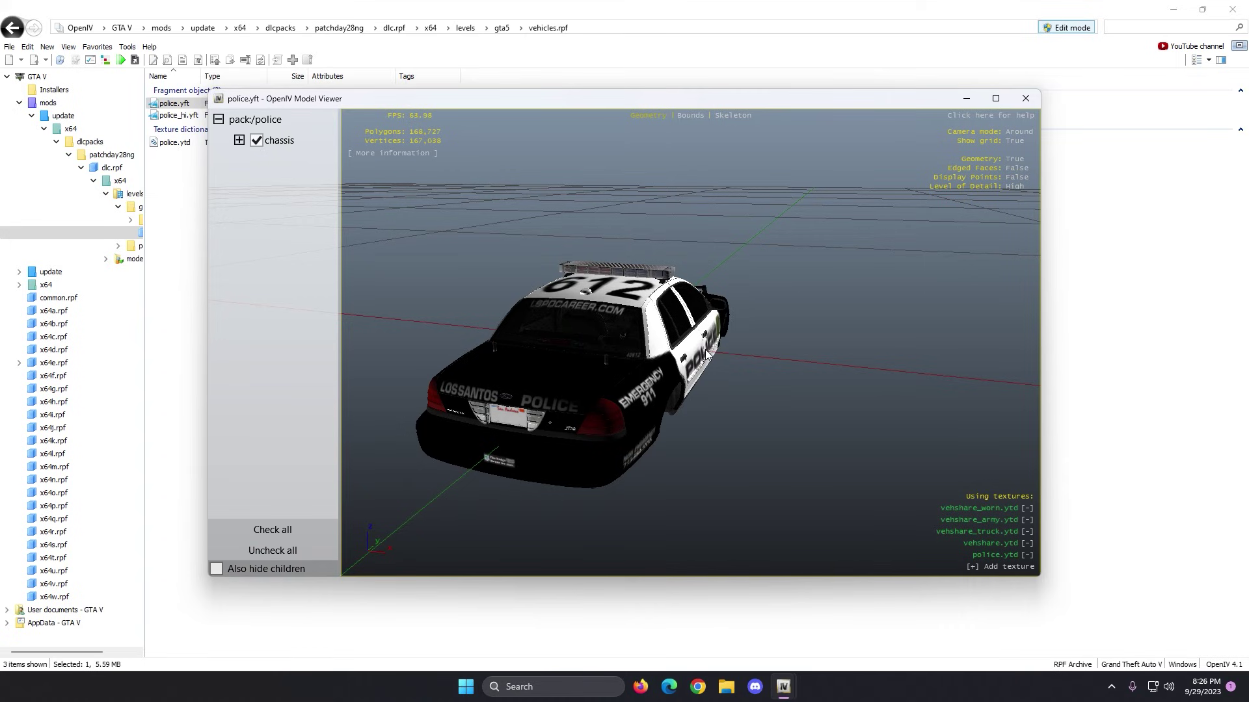
pyautogui.scroll(5, 697, 358)
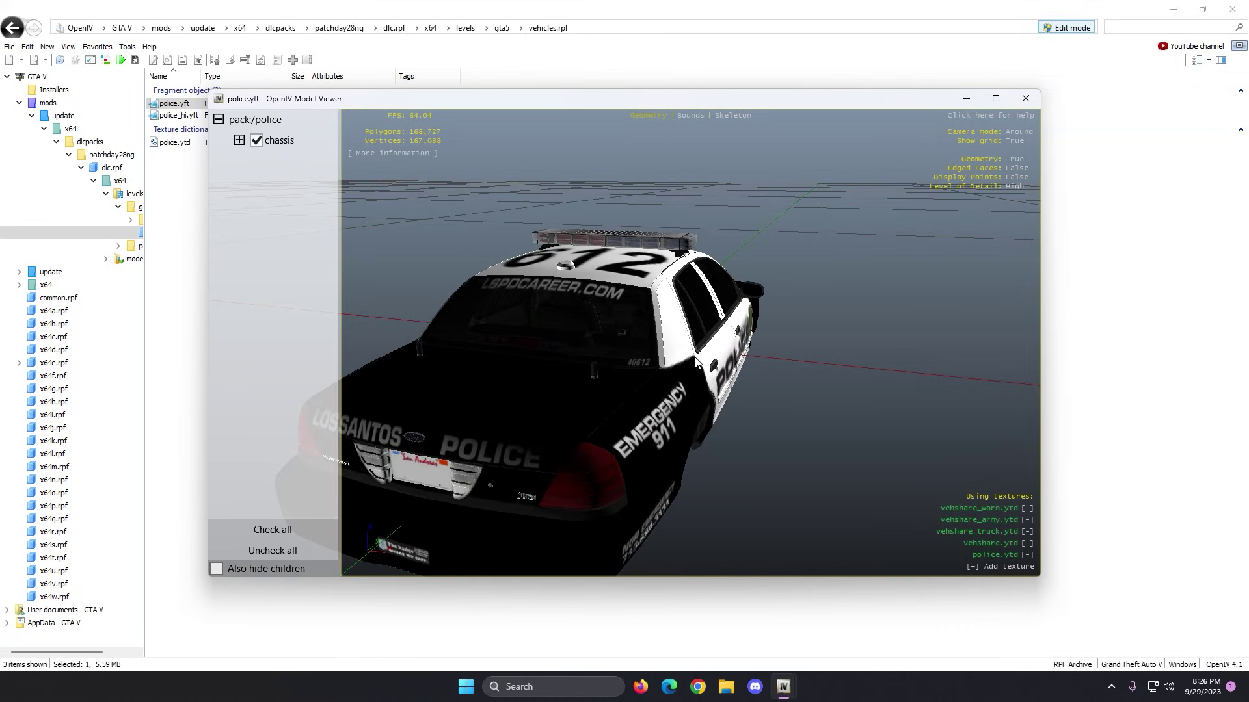
pyautogui.moveTo(649, 364); pyautogui.dragTo(783, 369)
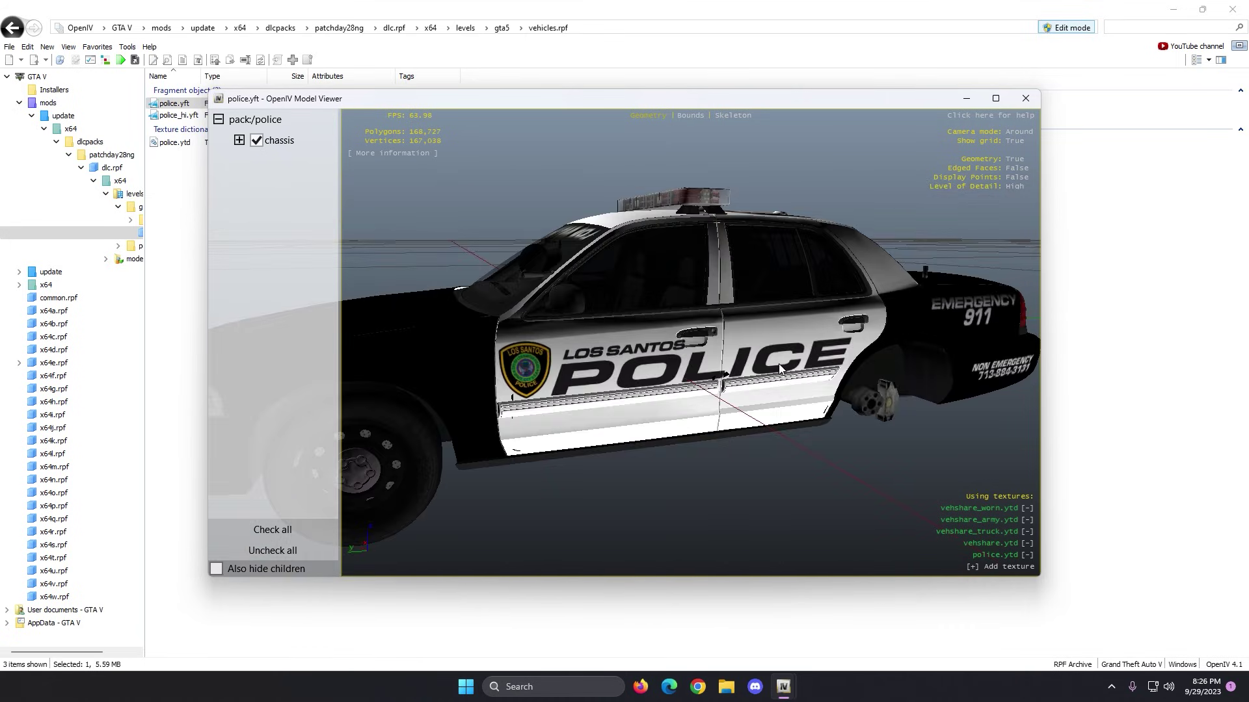
pyautogui.scroll(2, 757, 372)
pyautogui.scroll(5, 756, 372)
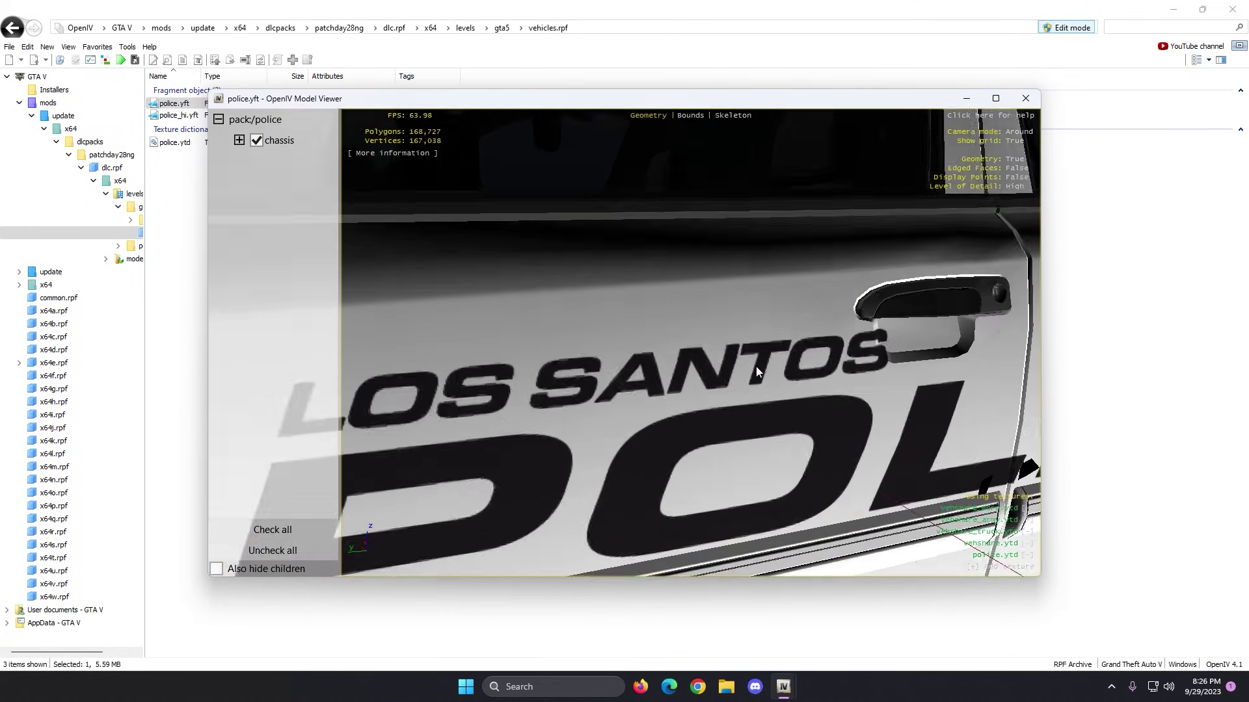
pyautogui.scroll(-5, 756, 366)
pyautogui.moveTo(616, 356); pyautogui.dragTo(651, 397)
pyautogui.scroll(5, 650, 396)
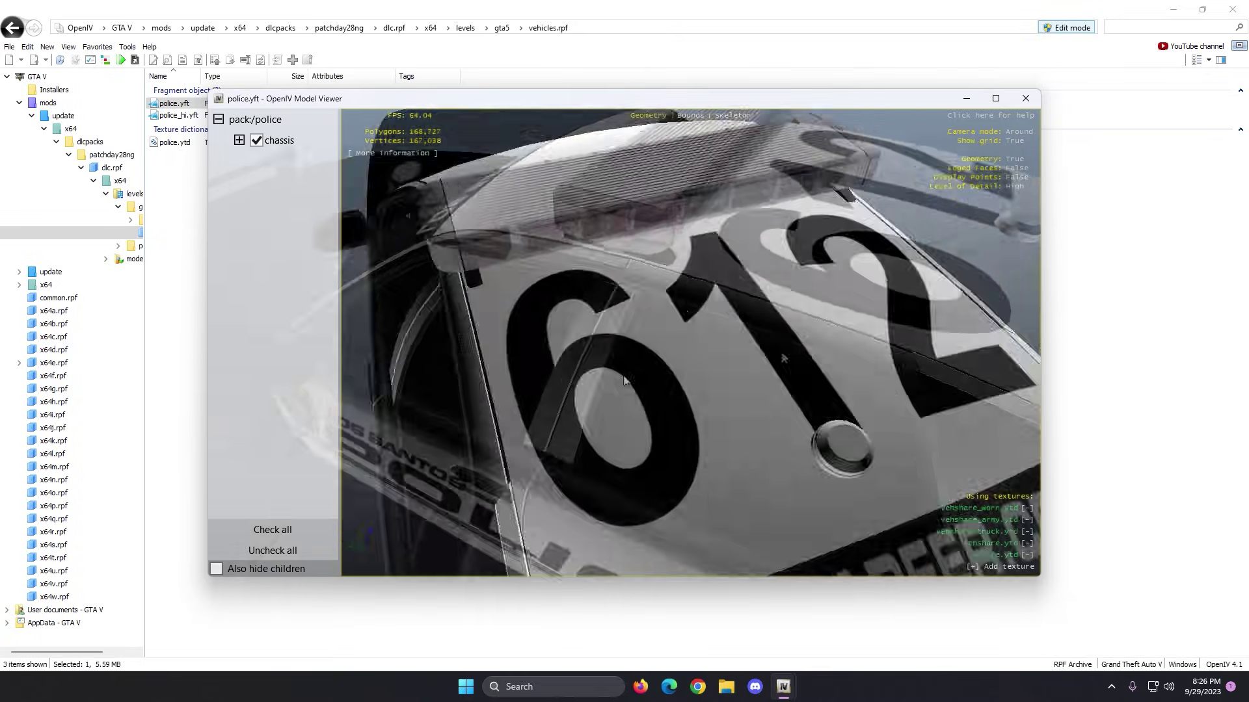
pyautogui.scroll(-5, 769, 372)
pyautogui.moveTo(768, 372); pyautogui.dragTo(634, 311)
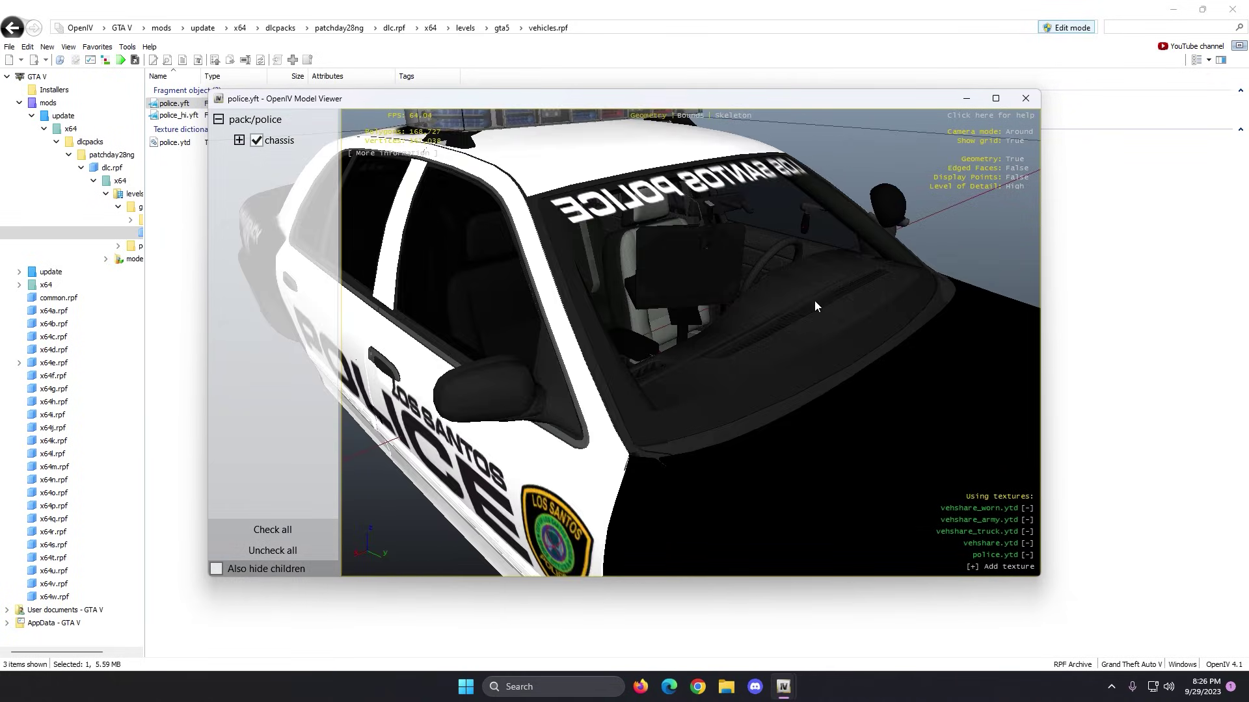
pyautogui.moveTo(922, 189); pyautogui.dragTo(727, 268)
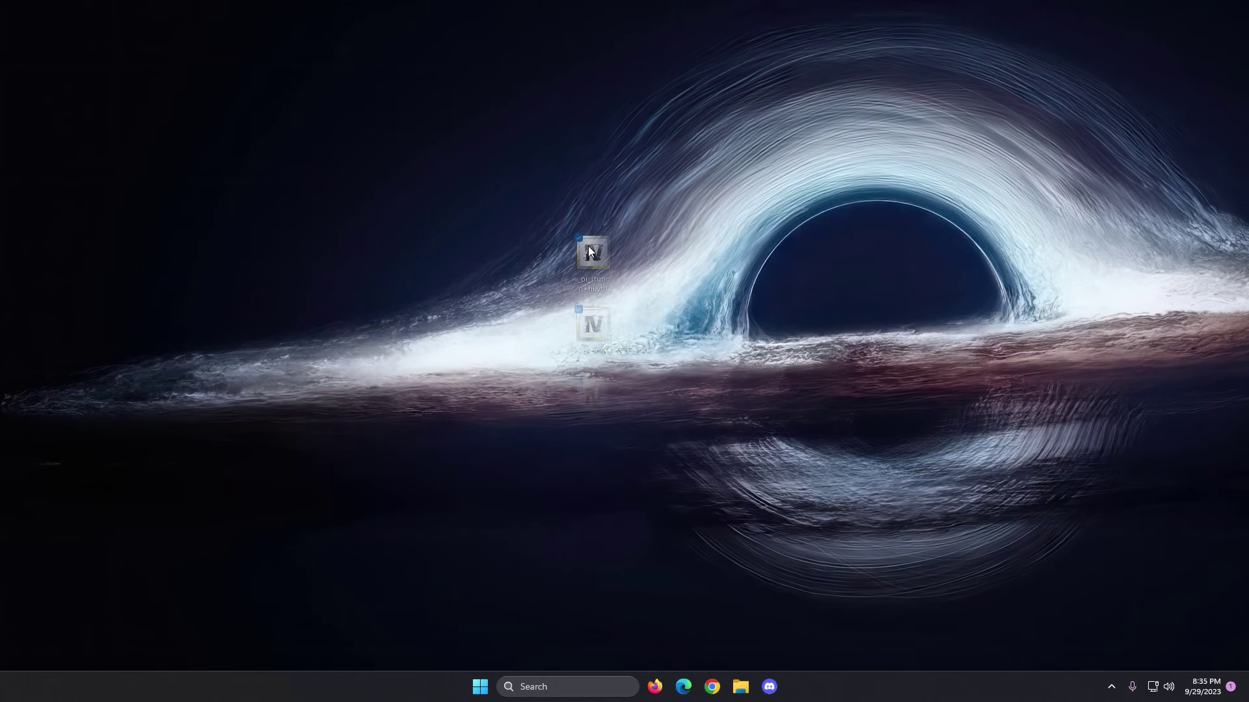
# Place the four stun gun .ytd files on the desktop and make OpenIV always open .ytd files
pyautogui.moveTo(588, 246); pyautogui.dragTo(625, 242)
pyautogui.click(741, 276)
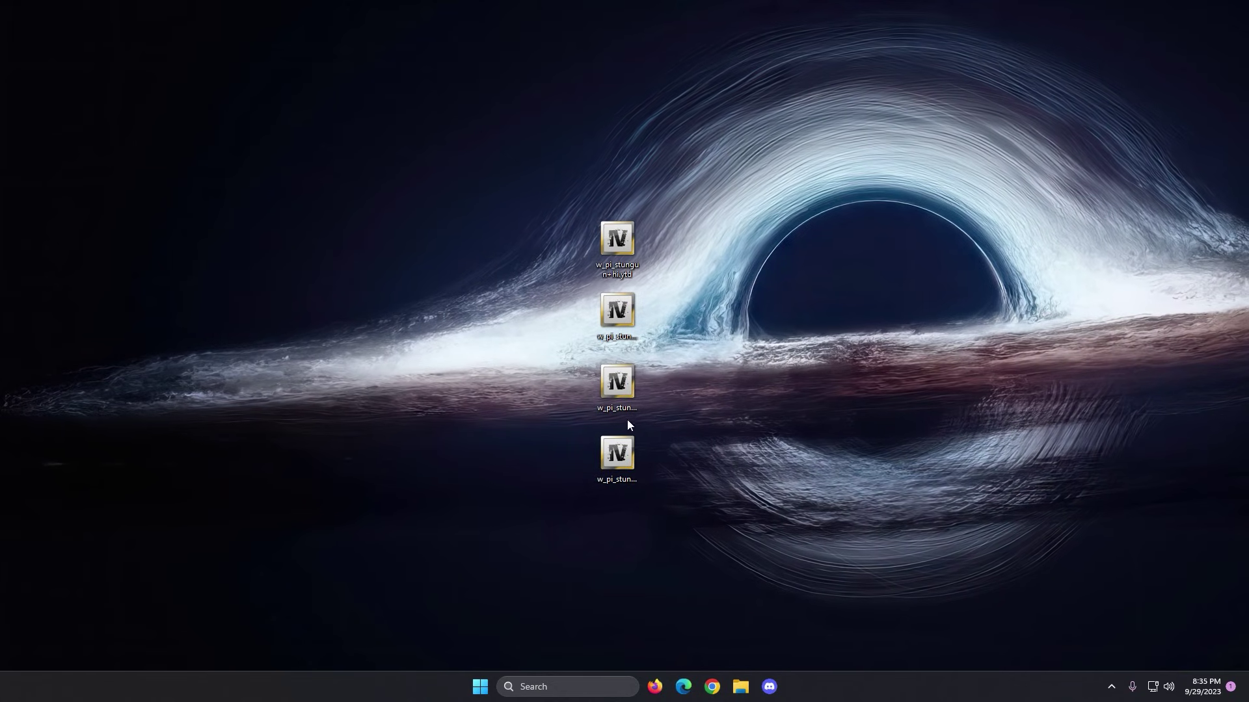
pyautogui.rightClick(626, 245)
pyautogui.moveTo(673, 307)
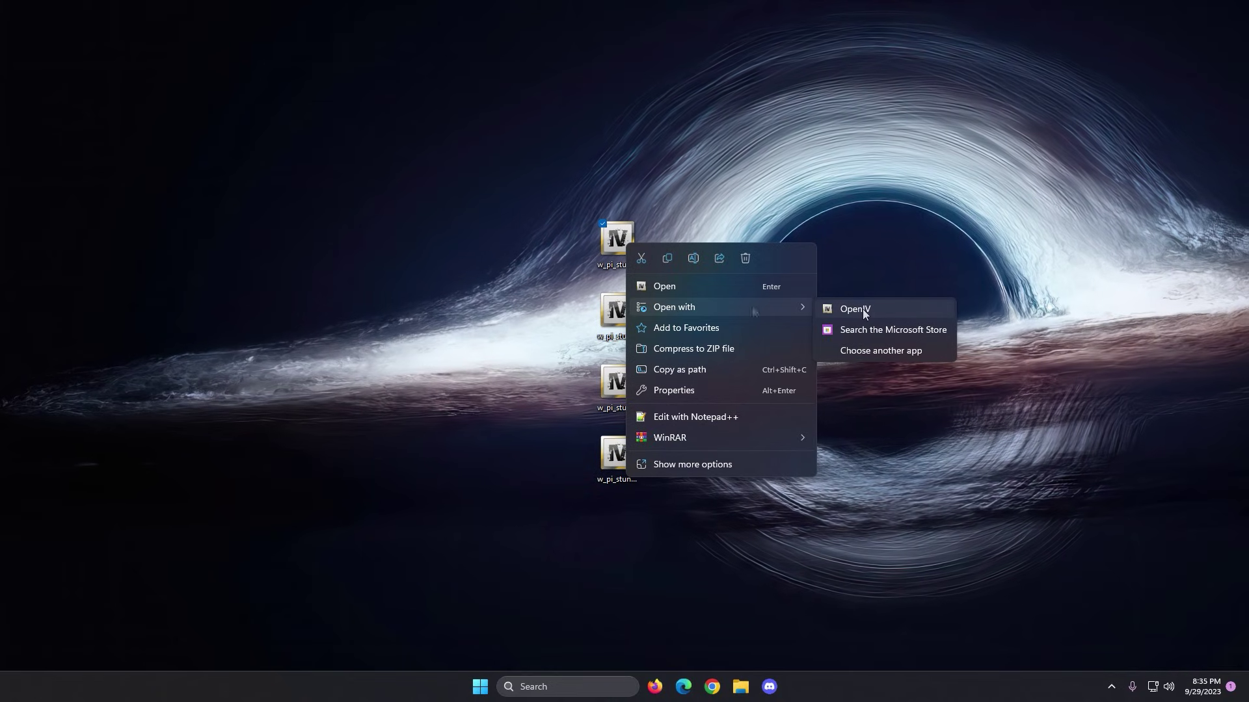
pyautogui.click(858, 352)
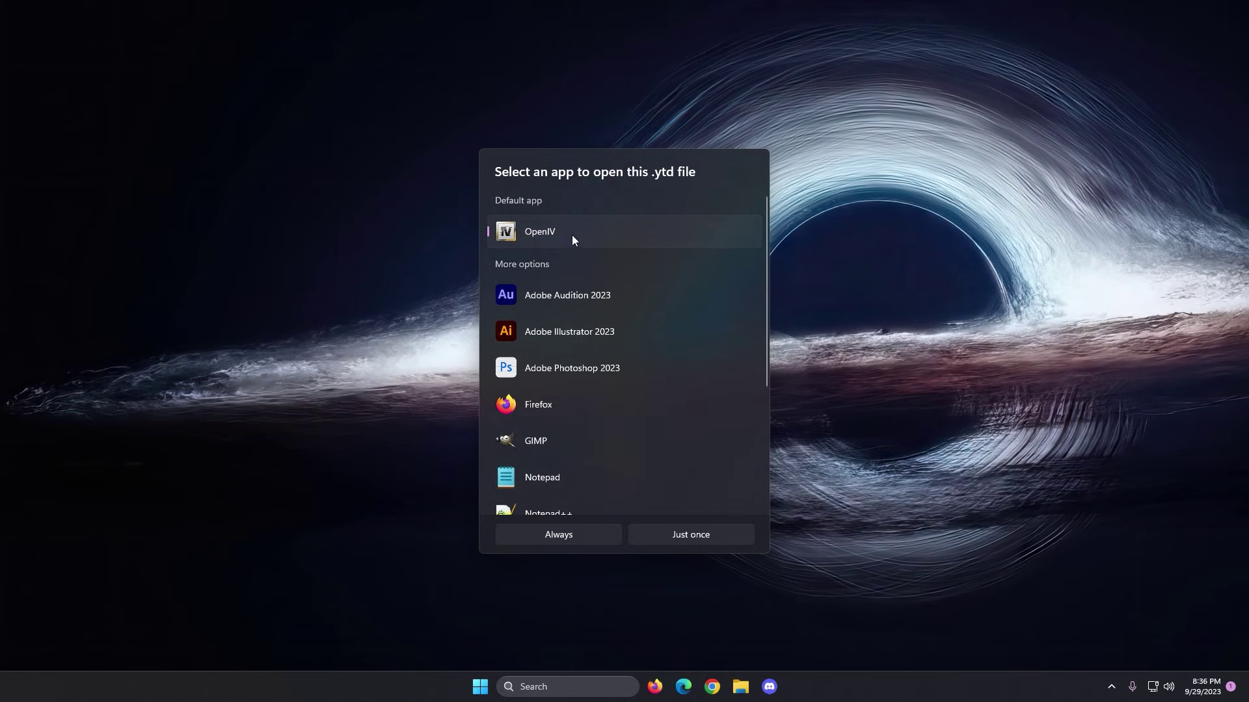
pyautogui.click(573, 536)
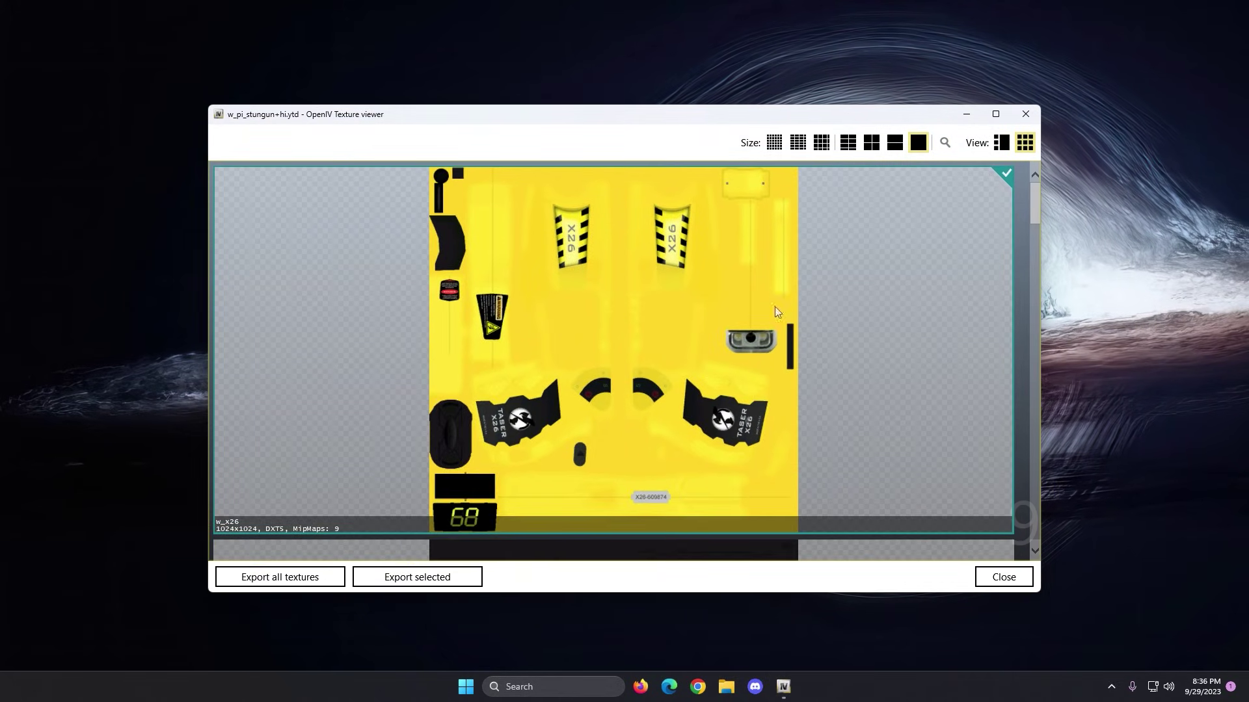
# Scroll through the w_pi_stungun+hi.ytd textures, including the w_x26_cart_s texture and a normal map
pyautogui.scroll(-5, 667, 338)
pyautogui.scroll(5, 666, 336)
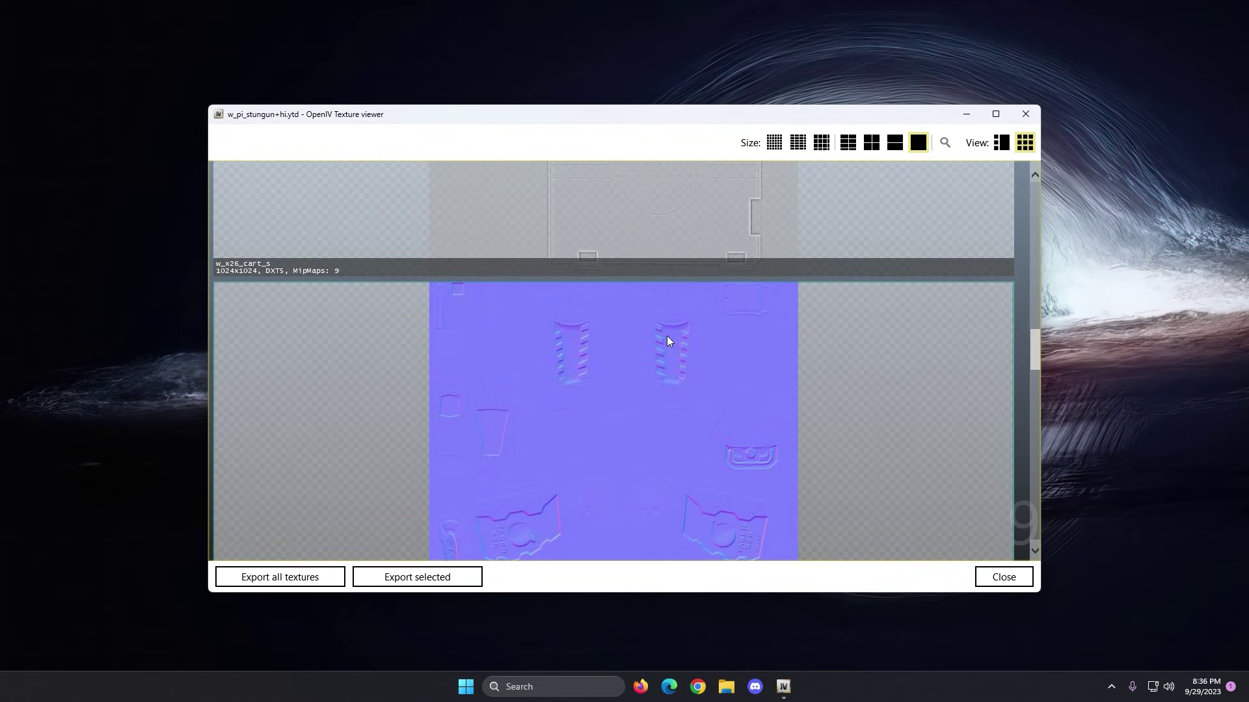